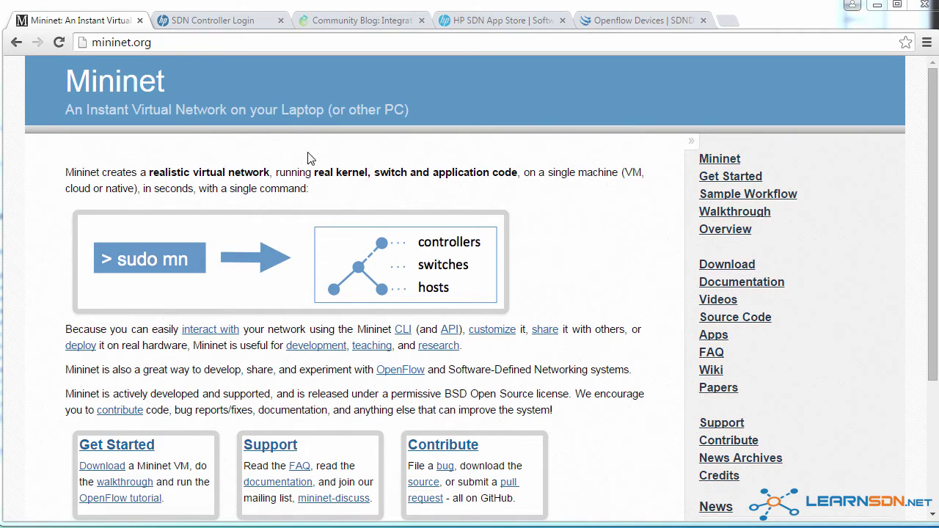
Step: Highlight the mininet.org address and the sentence about experimenting with OpenFlow
{"action": "left_click_drag", "start_coordinate": [151, 42], "coordinate": [99, 42]}
{"action": "left_click", "coordinate": [556, 232]}
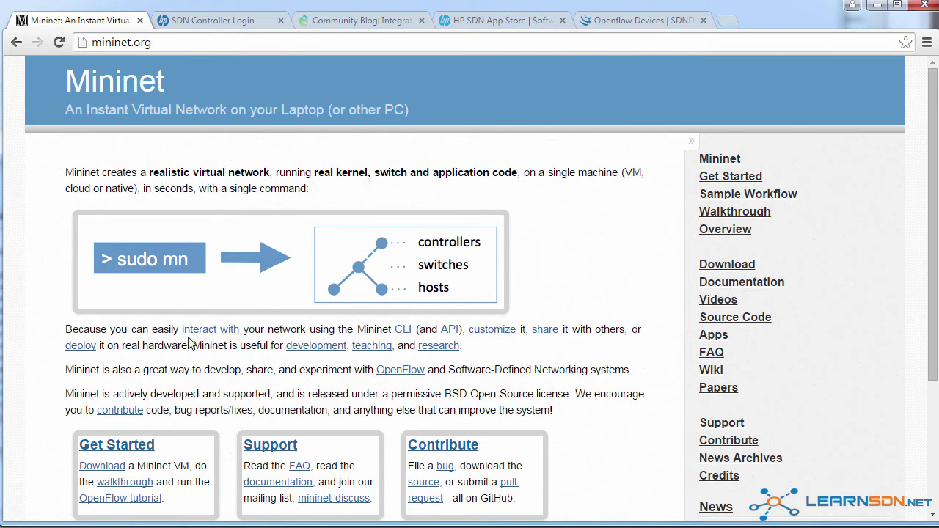
{"action": "left_click_drag", "start_coordinate": [140, 370], "coordinate": [636, 374]}
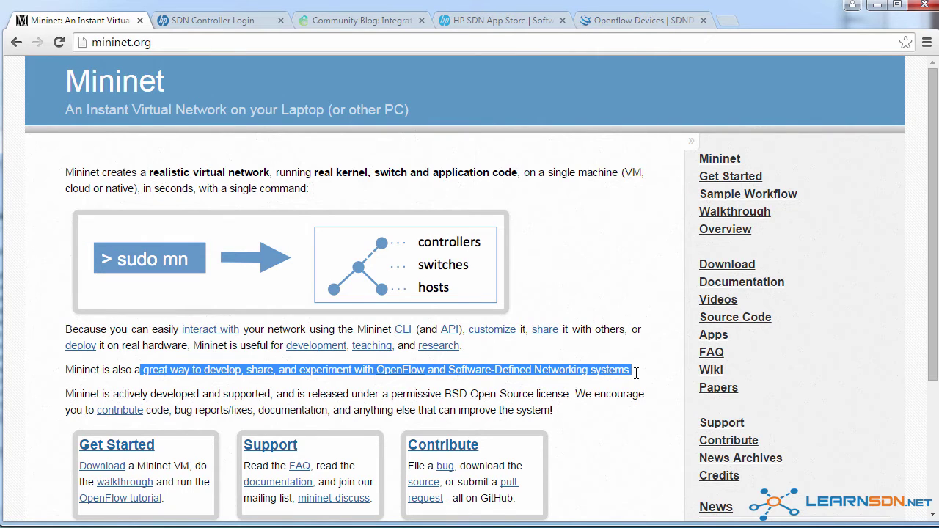
Step: Open the Mininet download page and look over its installation options
{"action": "left_click", "coordinate": [717, 270]}
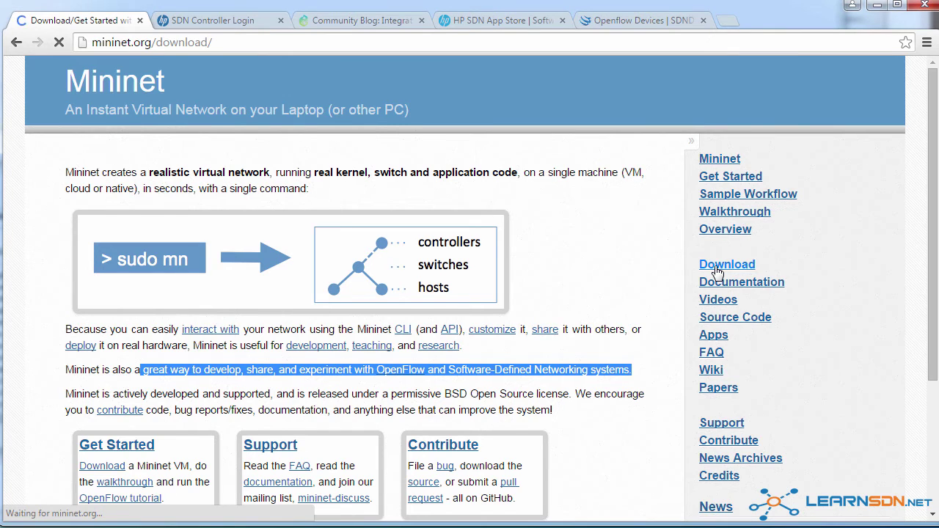
{"action": "scroll", "coordinate": [717, 271], "scroll_direction": "down", "scroll_amount": 1}
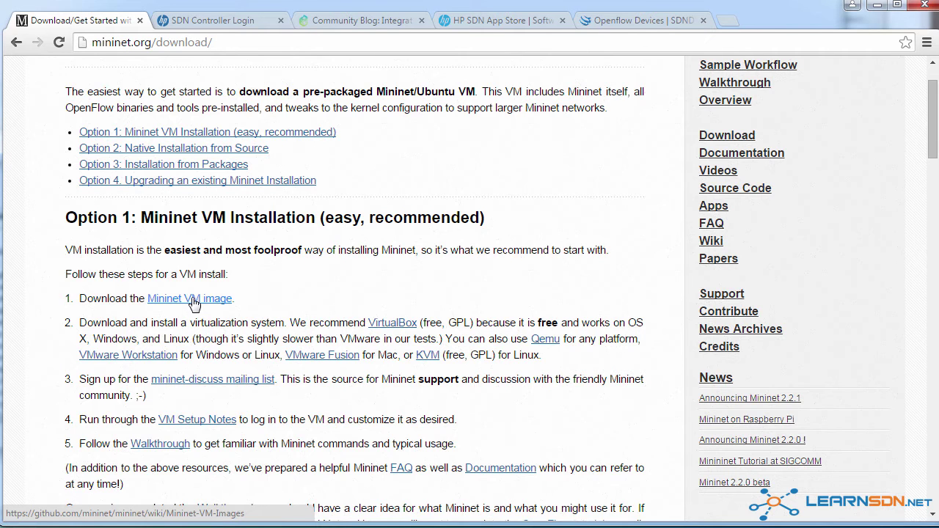
{"action": "scroll", "coordinate": [193, 304], "scroll_direction": "down", "scroll_amount": 5}
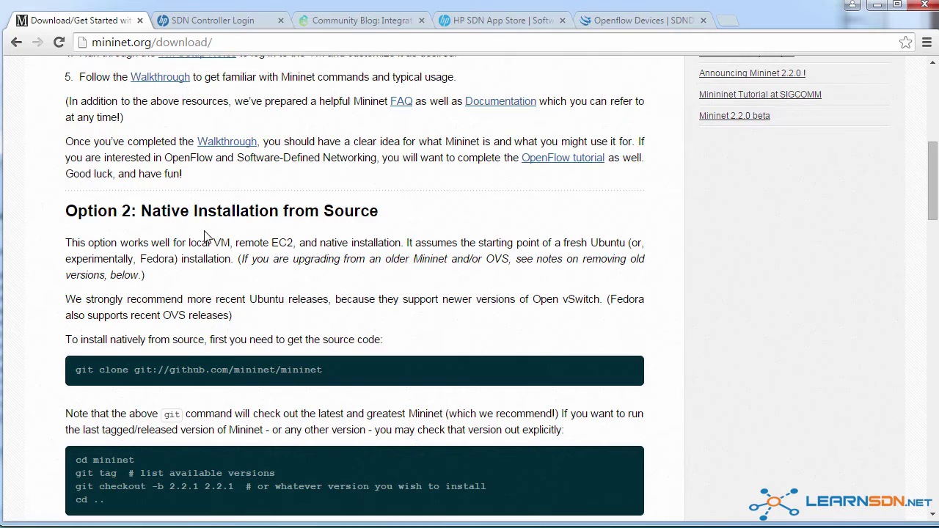
{"action": "scroll", "coordinate": [208, 237], "scroll_direction": "down", "scroll_amount": 11}
{"action": "scroll", "coordinate": [211, 272], "scroll_direction": "up", "scroll_amount": 16}
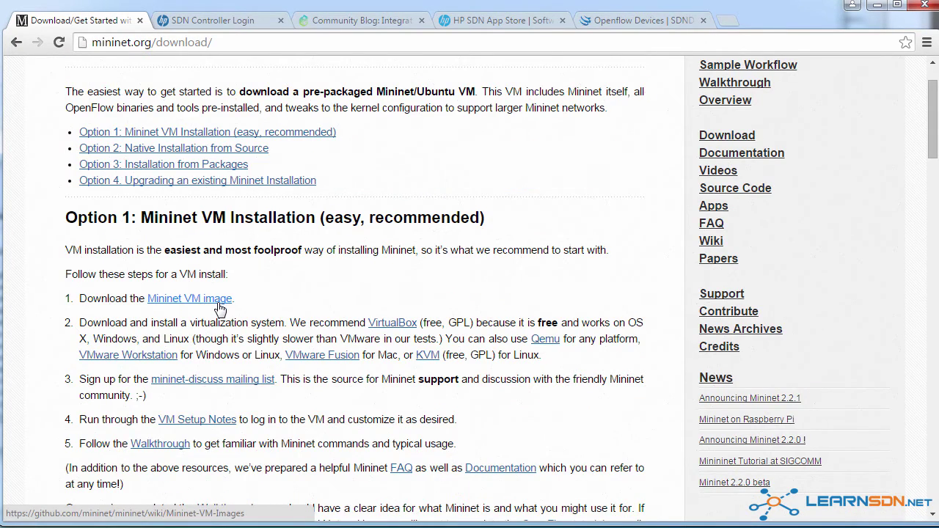
Step: Read through the GNS3 blog post on Mininet for Raspberry Pi
{"action": "left_click", "coordinate": [338, 25]}
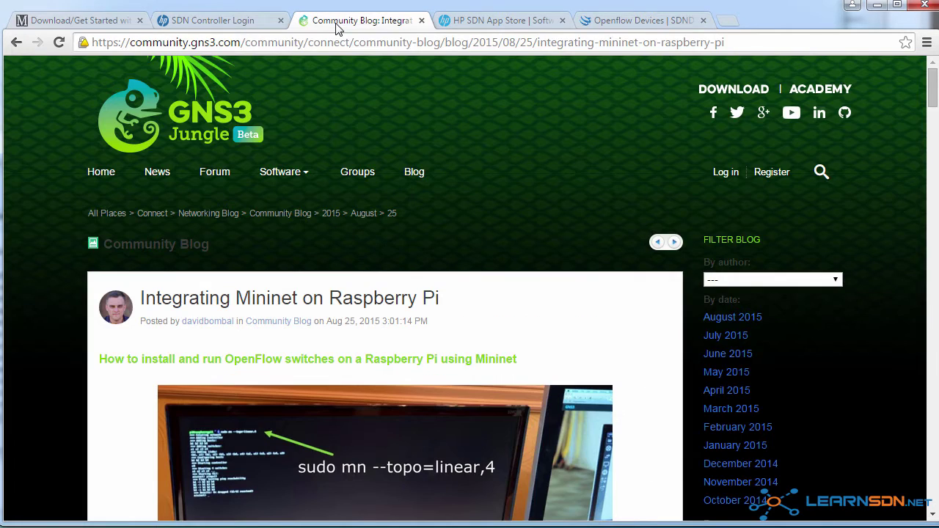
{"action": "scroll", "coordinate": [330, 125], "scroll_direction": "down", "scroll_amount": 2}
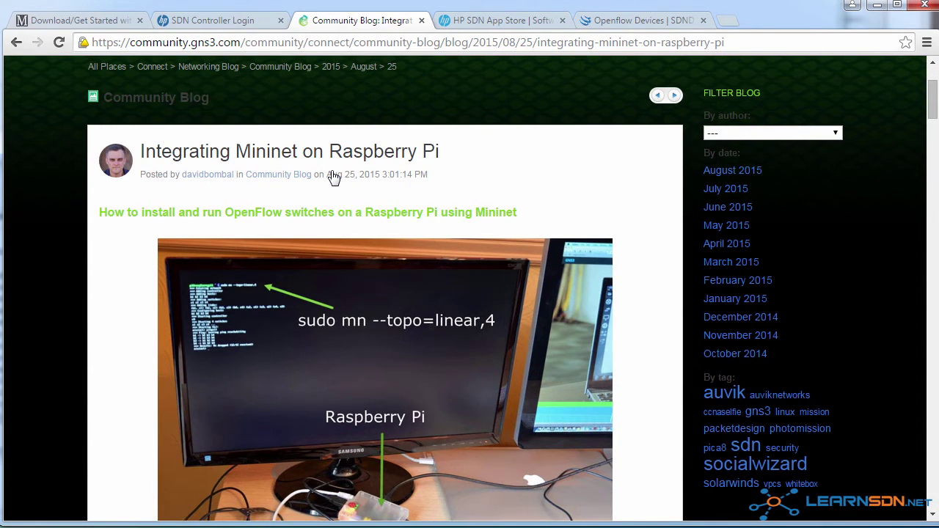
{"action": "scroll", "coordinate": [334, 176], "scroll_direction": "down", "scroll_amount": 1}
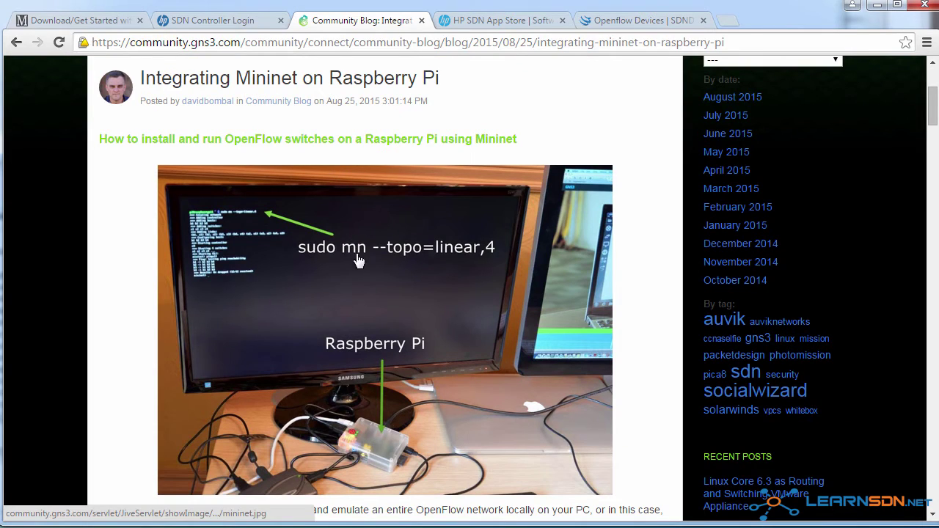
{"action": "scroll", "coordinate": [358, 261], "scroll_direction": "down", "scroll_amount": 1}
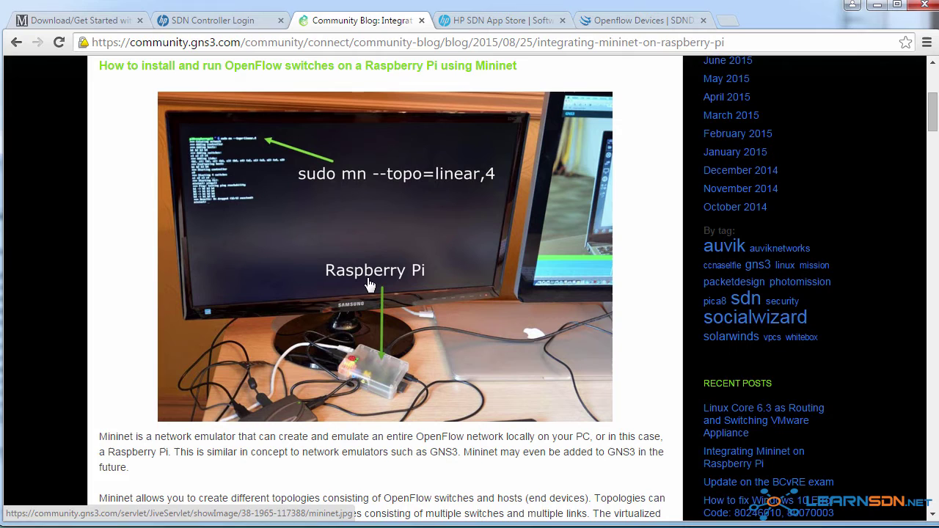
Step: Go back to the Mininet tab and return to the mininet.org home page
{"action": "left_click", "coordinate": [82, 20]}
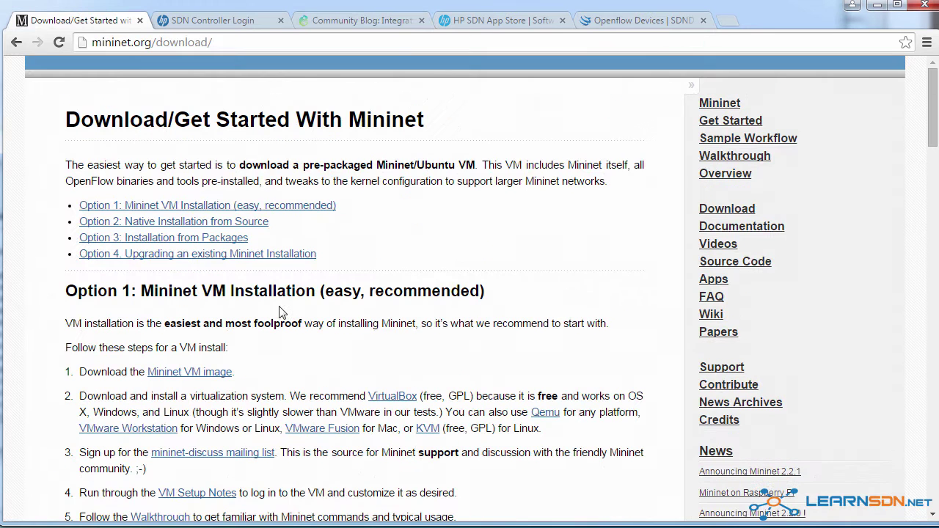
{"action": "left_click", "coordinate": [150, 42]}
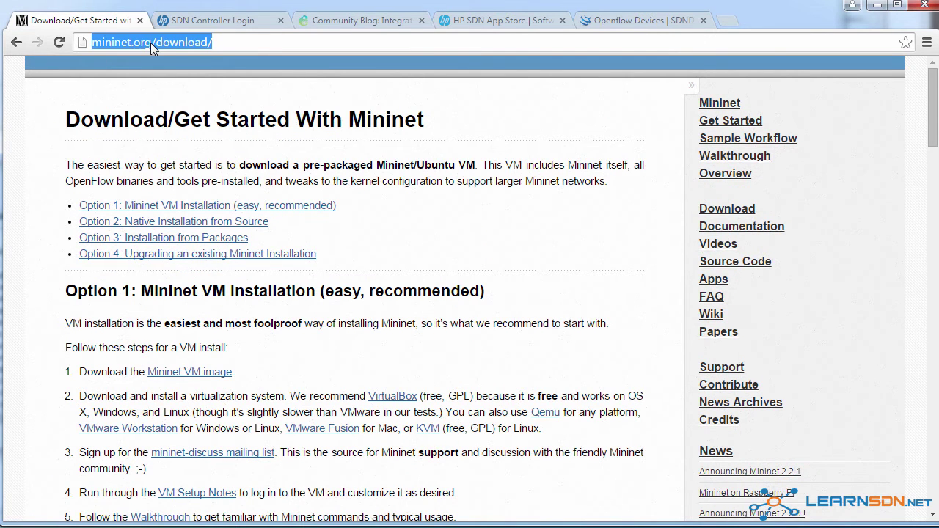
{"action": "left_click", "coordinate": [708, 104]}
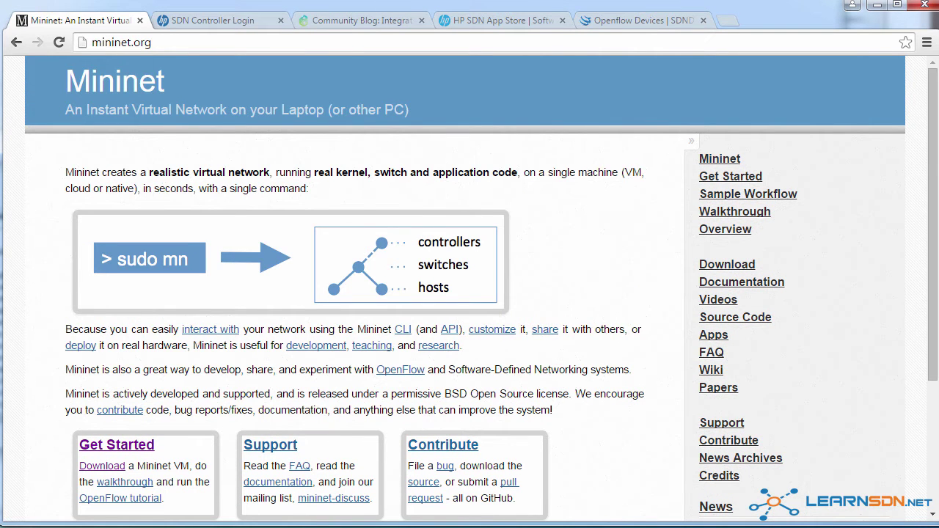
Step: Move the PuTTY window left and start the default network with sudo mn
{"action": "key", "text": "alt+Tab"}
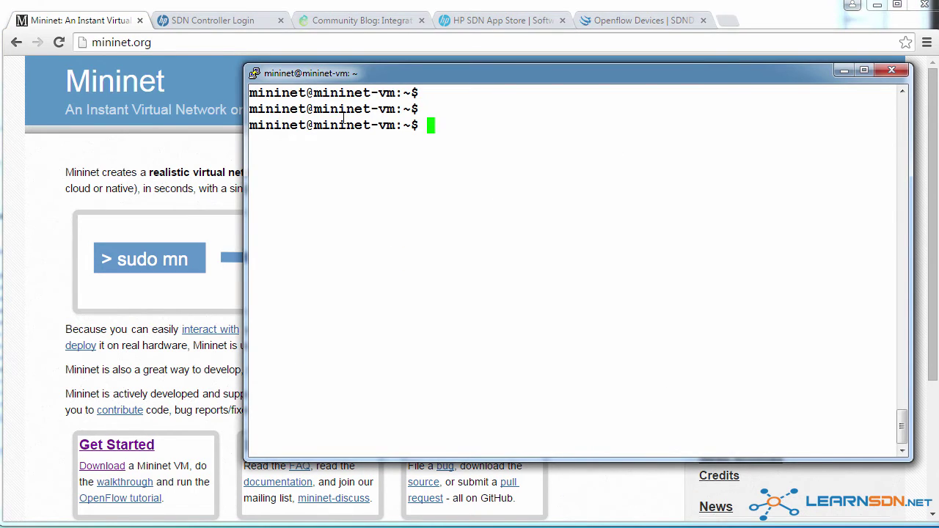
{"action": "left_click_drag", "start_coordinate": [458, 70], "coordinate": [356, 81]}
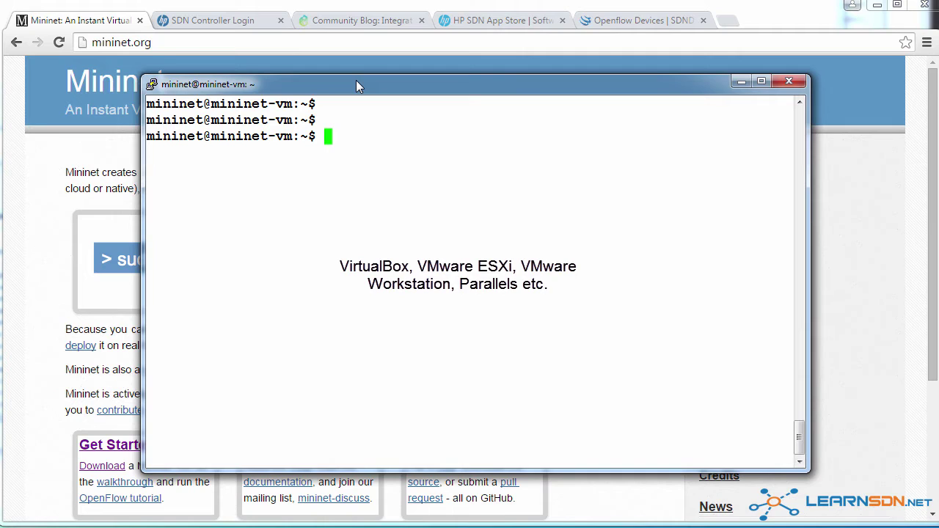
{"action": "type", "text": "sudo mn"}
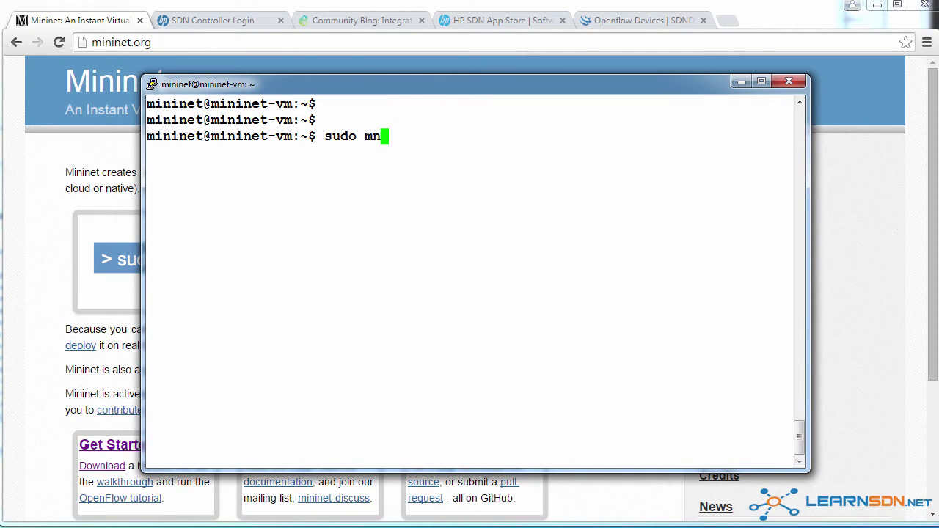
{"action": "key", "text": "Return"}
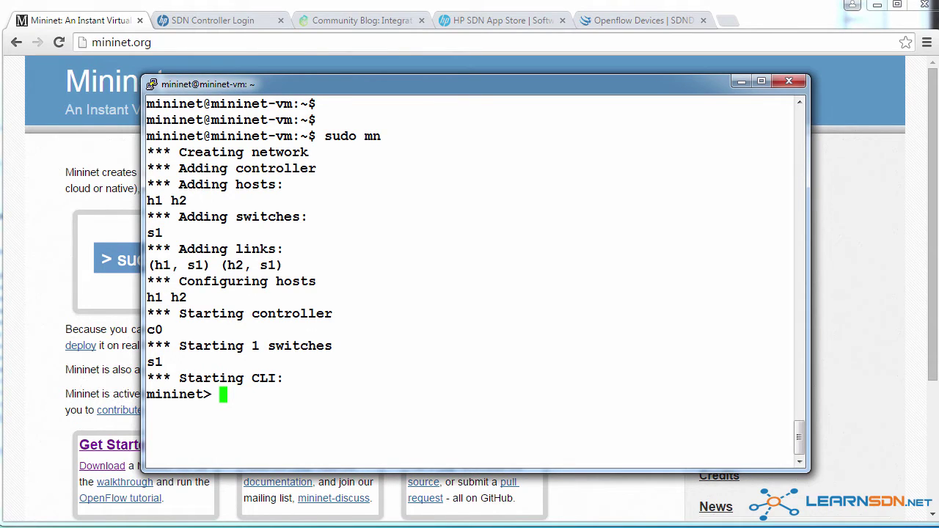
Step: Highlight the output lines for switch s1 and hosts h1 h2
{"action": "left_click_drag", "start_coordinate": [175, 354], "coordinate": [155, 340]}
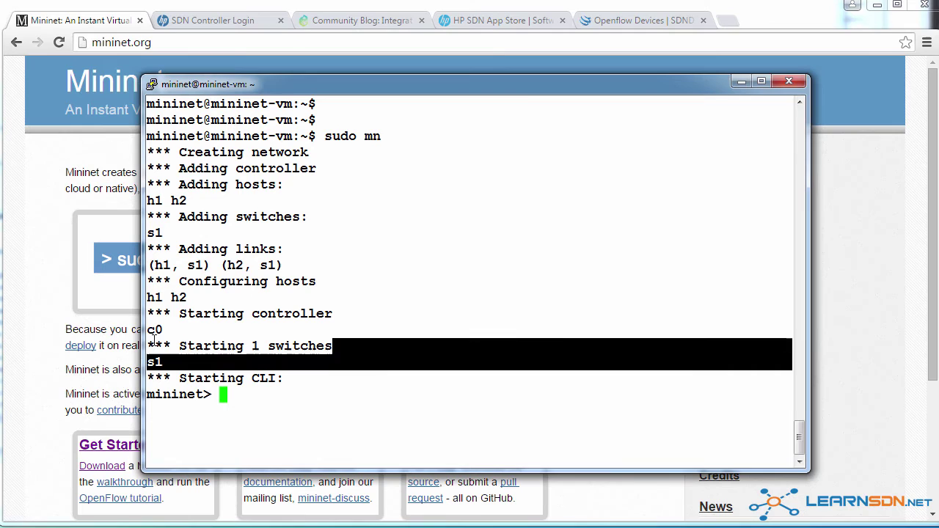
{"action": "left_click_drag", "start_coordinate": [195, 300], "coordinate": [323, 283]}
{"action": "left_click", "coordinate": [263, 344]}
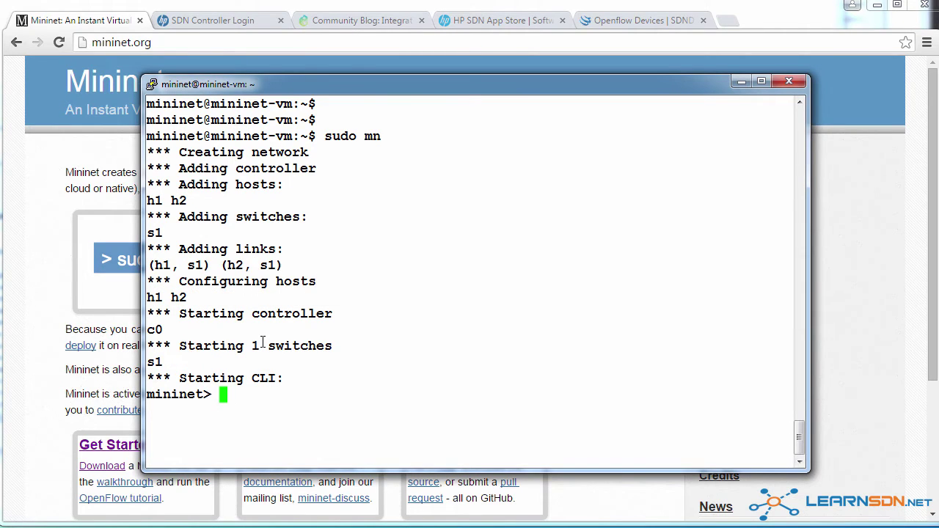
Step: Run pingall, confirming 0% dropped, then list the network links with net
{"action": "type", "text": "pingall"}
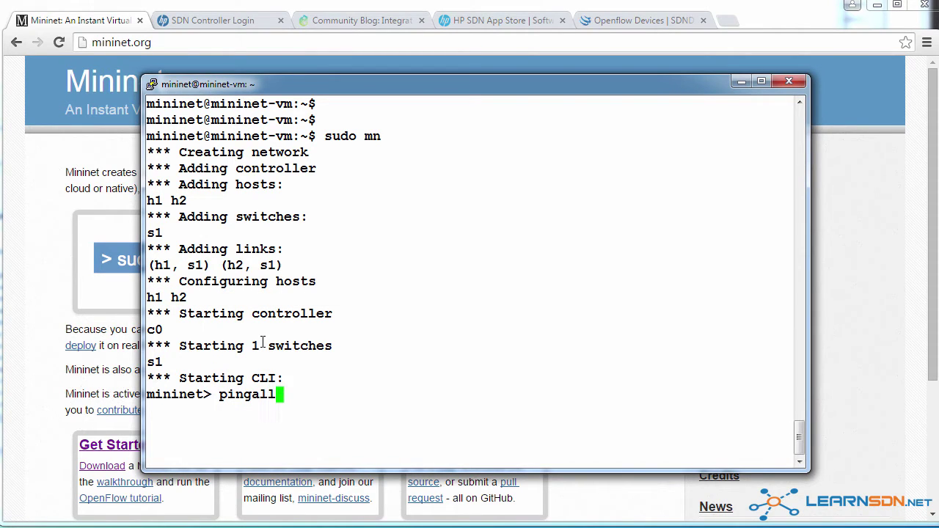
{"action": "key", "text": "Return"}
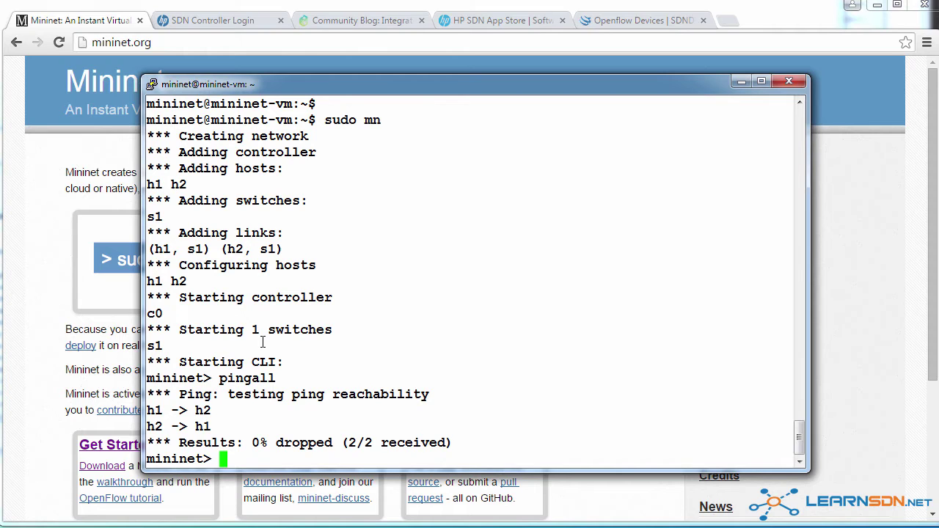
{"action": "type", "text": "net"}
{"action": "key", "text": "Return"}
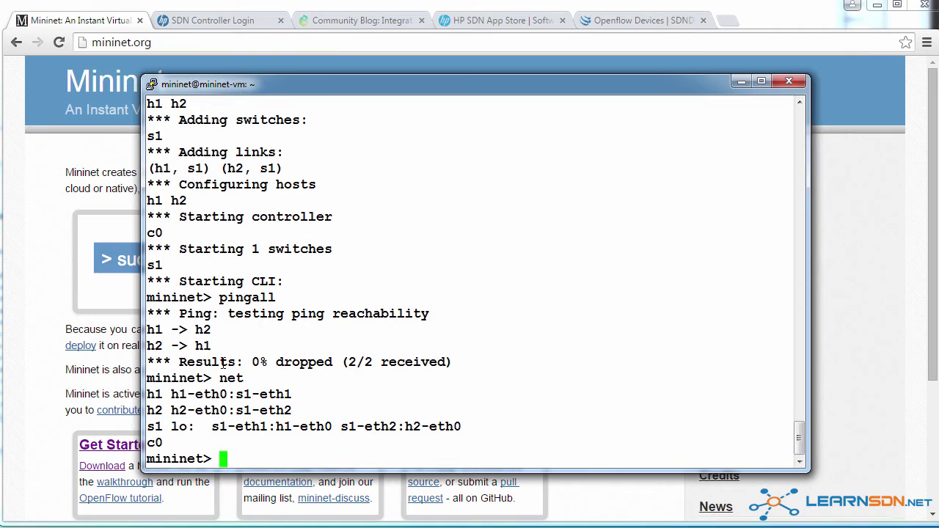
Step: Highlight the h1 and h2 link entries, then shut Mininet down with exit
{"action": "left_click_drag", "start_coordinate": [165, 389], "coordinate": [287, 395]}
{"action": "left_click_drag", "start_coordinate": [171, 410], "coordinate": [308, 410]}
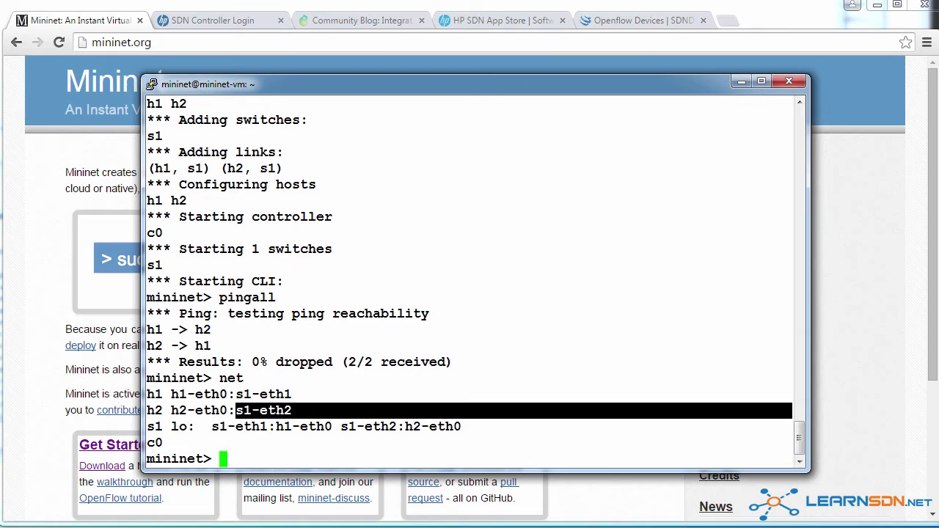
{"action": "type", "text": "exit"}
{"action": "key", "text": "Return"}
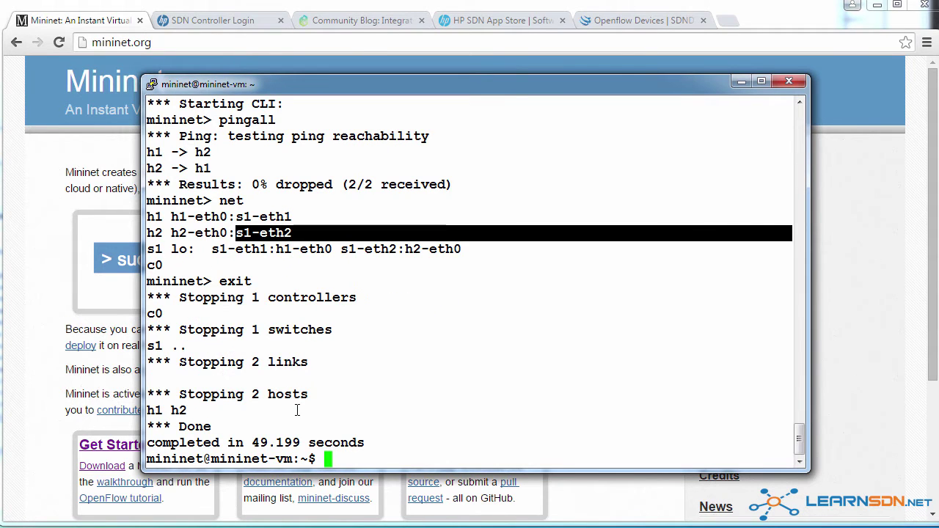
Step: Clean up Mininet with sudo mn -c, recall the command, and go to the controller login tab
{"action": "type", "text": "sudo mn "}
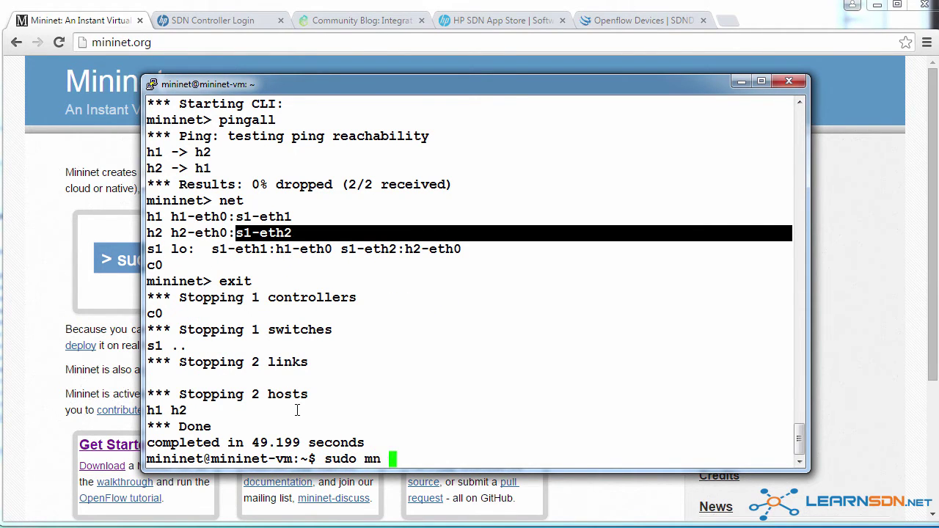
{"action": "type", "text": "-c"}
{"action": "key", "text": "Return"}
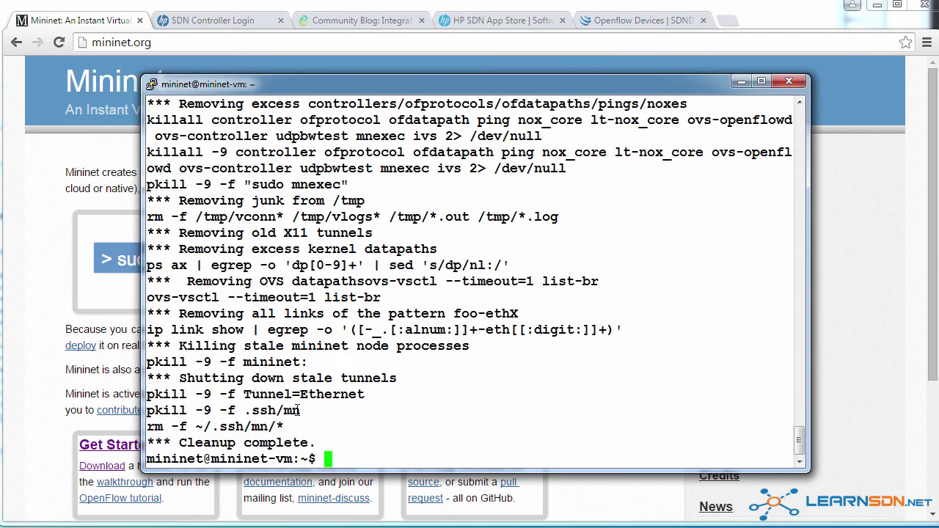
{"action": "key", "text": "Up"}
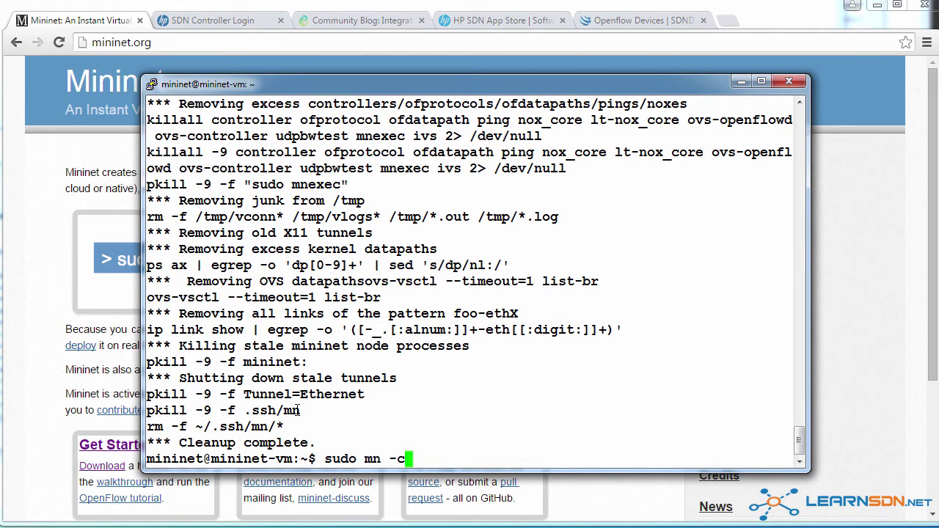
{"action": "left_click", "coordinate": [216, 20]}
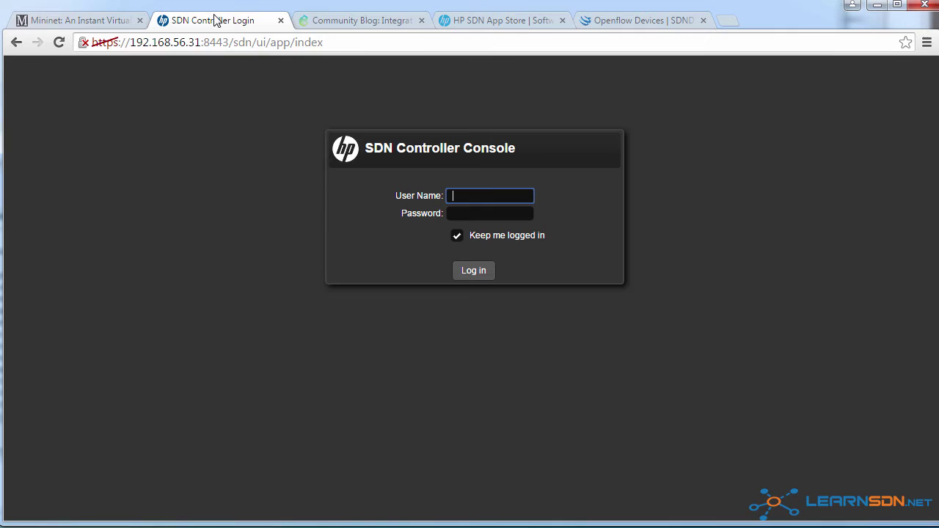
Step: Log in with the controller's user name and password and open the OpenFlow Topology view
{"action": "type", "text": "sdn"}
{"action": "key", "text": "Tab"}
{"action": "type", "text": "skyline"}
{"action": "key", "text": "Return"}
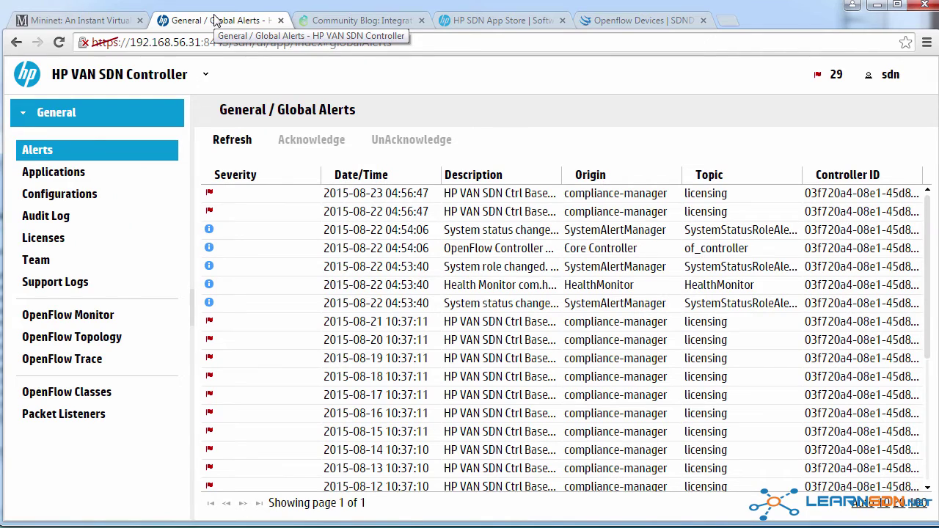
{"action": "left_click", "coordinate": [103, 339]}
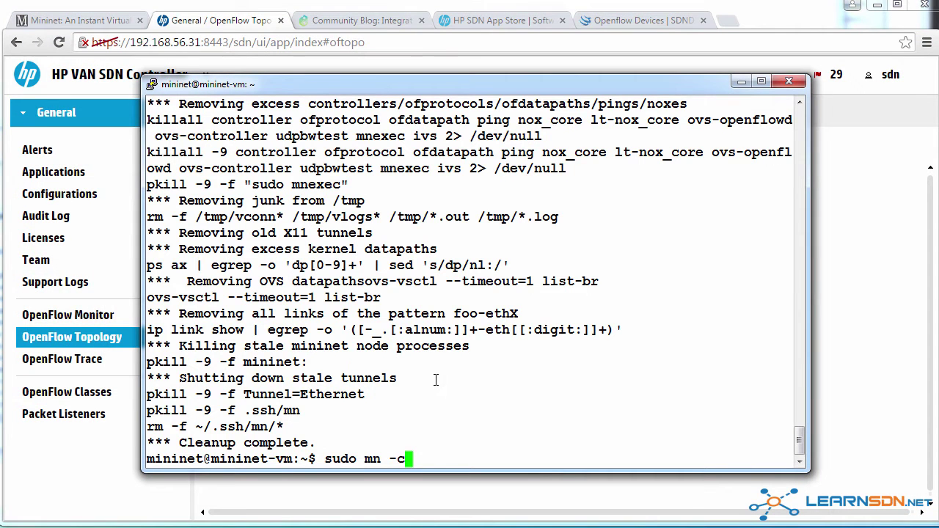
Step: Relaunch Mininet with --controller=remote,ip=192.168.56.31 and run pingall for 0% dropped
{"action": "key", "text": "BackSpace"}
{"action": "key", "text": "BackSpace"}
{"action": "type", "text": "--controller=remote,ip"}
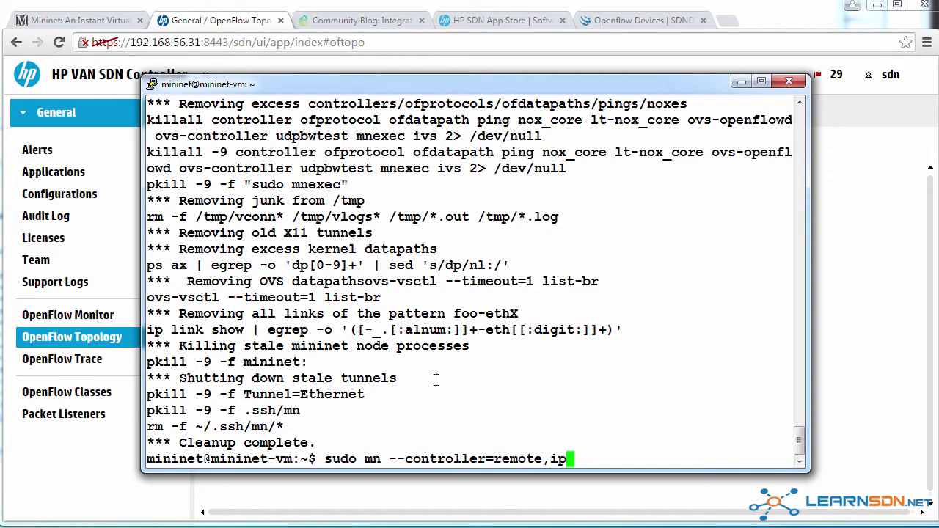
{"action": "type", "text": "=192.168.56."}
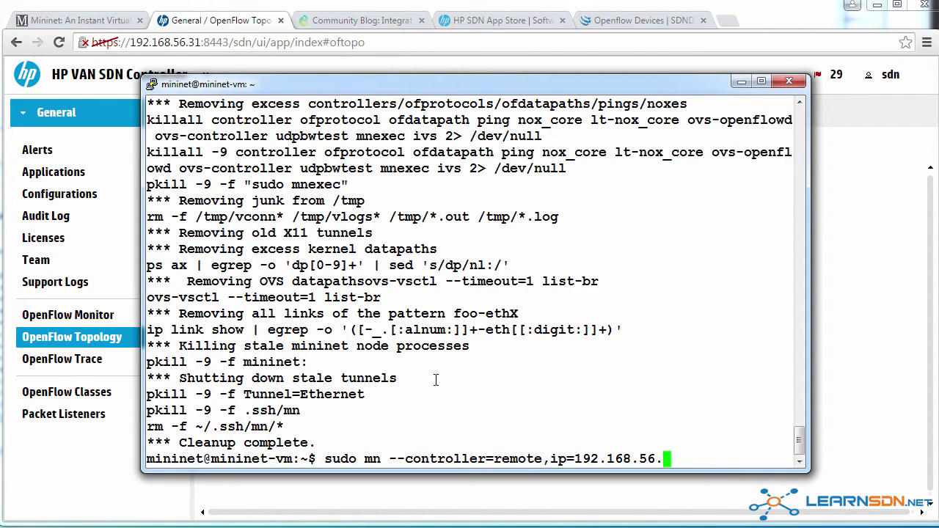
{"action": "type", "text": "31"}
{"action": "key", "text": "Return"}
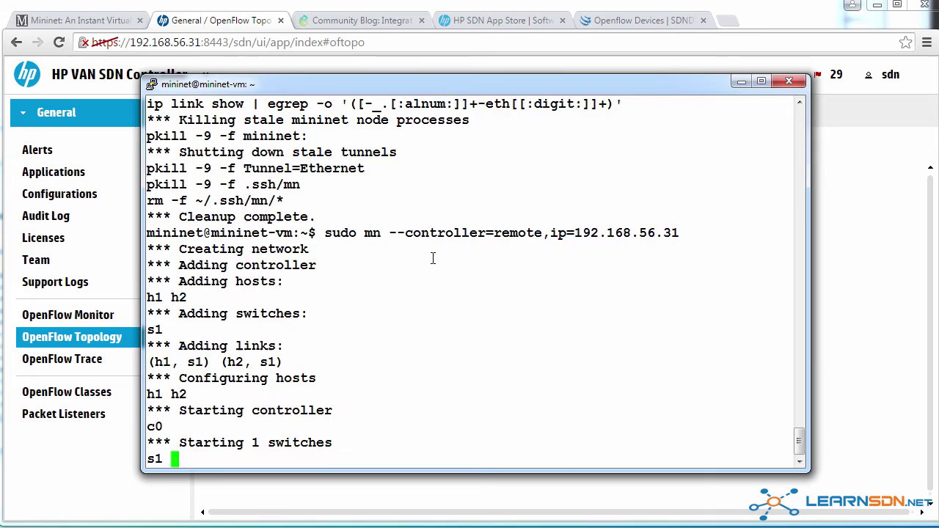
{"action": "type", "text": "pingall"}
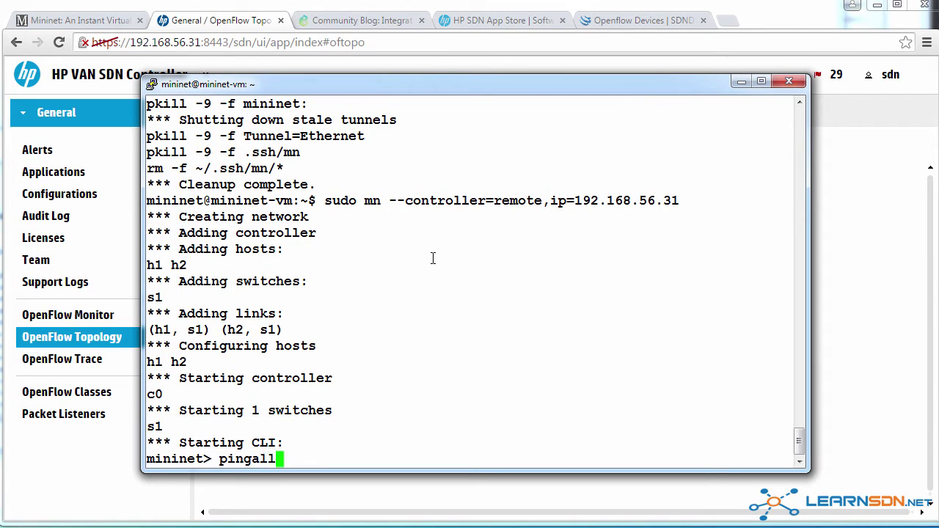
{"action": "key", "text": "Return"}
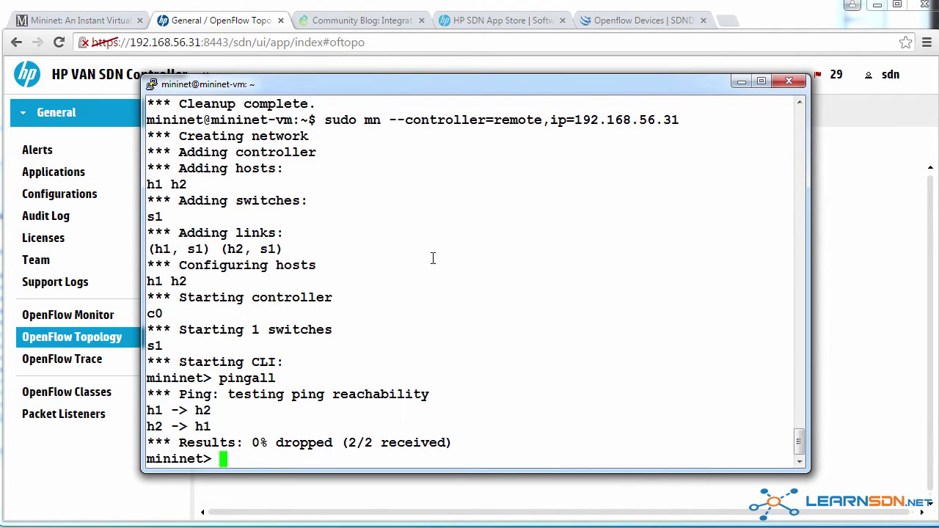
Step: Reload the controller topology to show switch 00:00:00:00:00:00:00:01 with hosts 10.0.0.1 and 10.0.0.2
{"action": "left_click", "coordinate": [408, 5]}
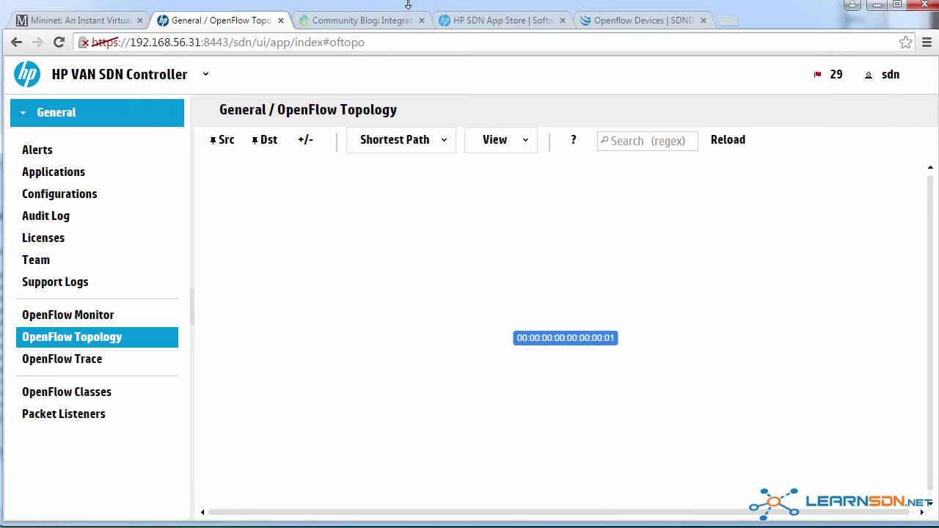
{"action": "left_click", "coordinate": [59, 42]}
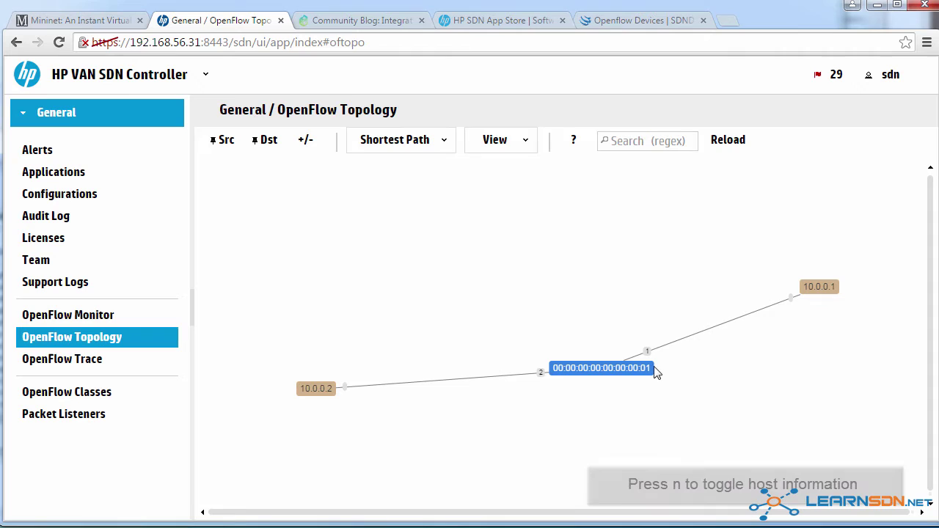
{"action": "left_click", "coordinate": [814, 286]}
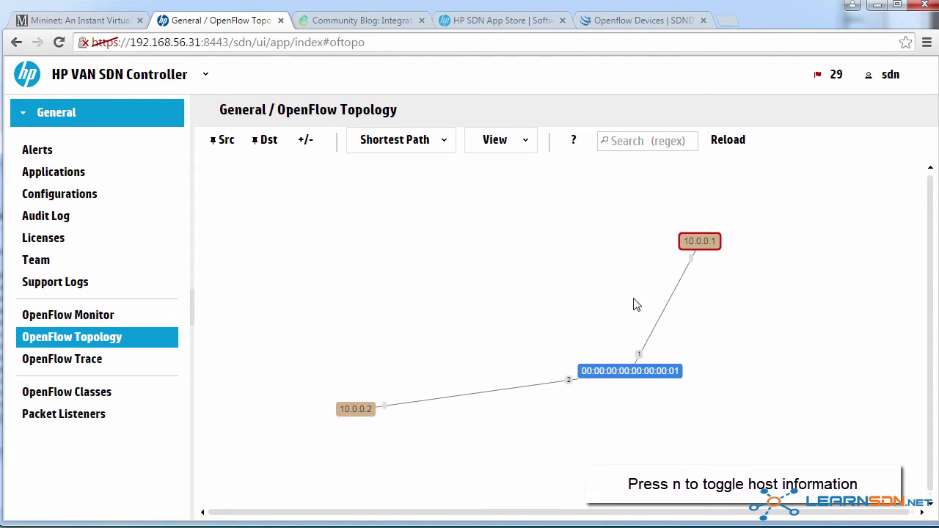
Step: Rearrange the host and switch nodes, cycling host labels through MAC, none and IP
{"action": "left_click_drag", "start_coordinate": [394, 430], "coordinate": [392, 365]}
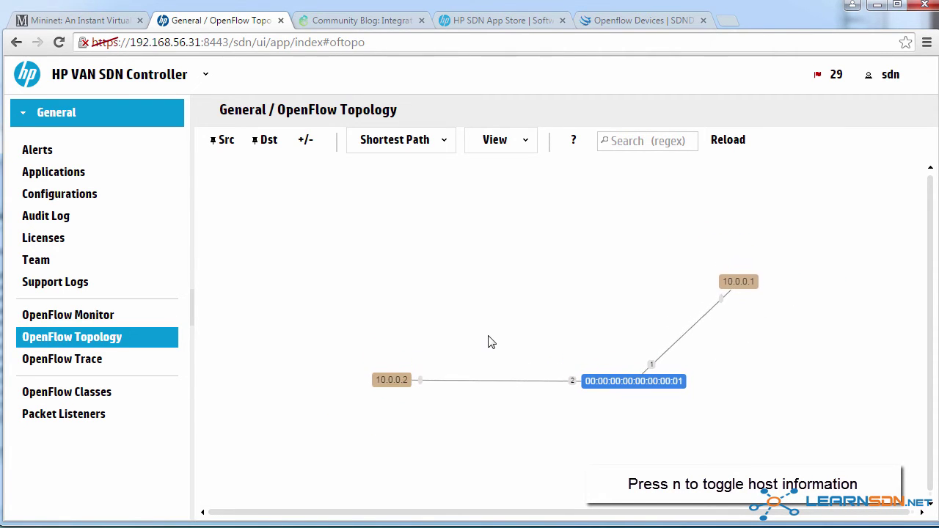
{"action": "key", "text": "n"}
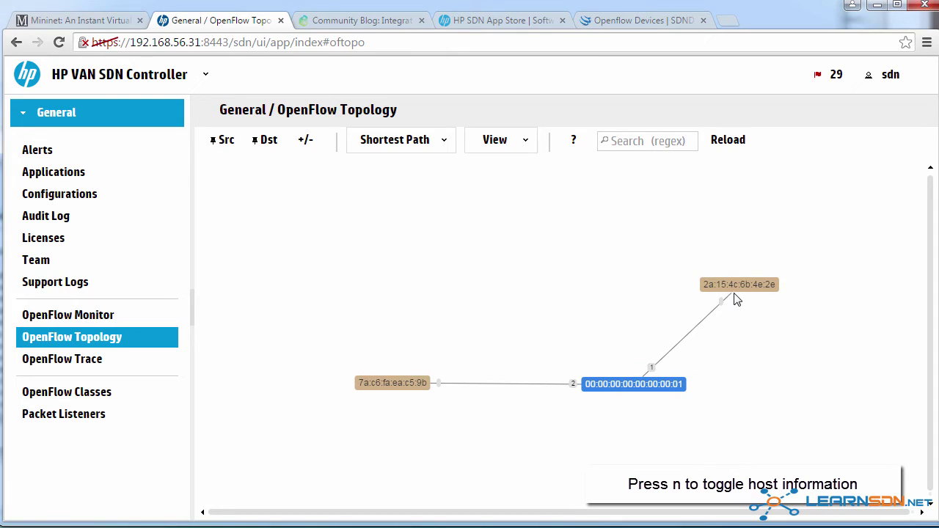
{"action": "key", "text": "n"}
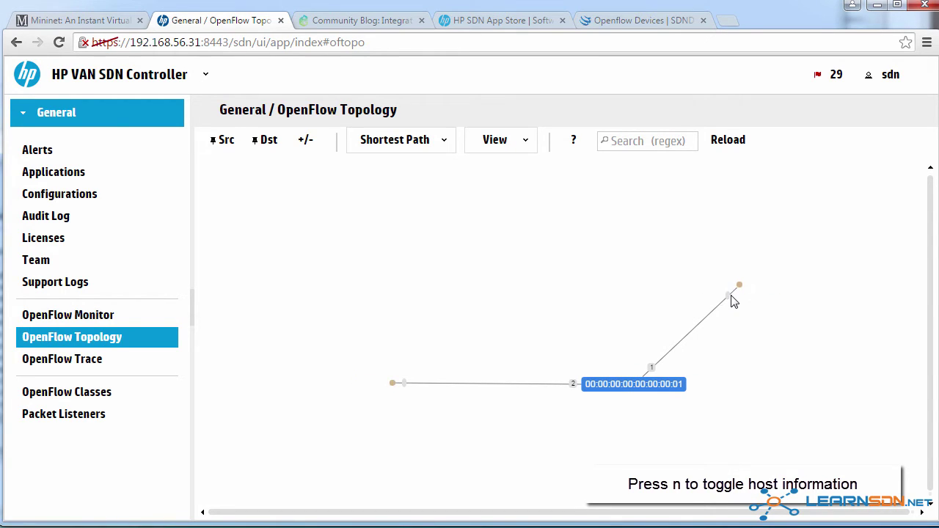
{"action": "key", "text": "n"}
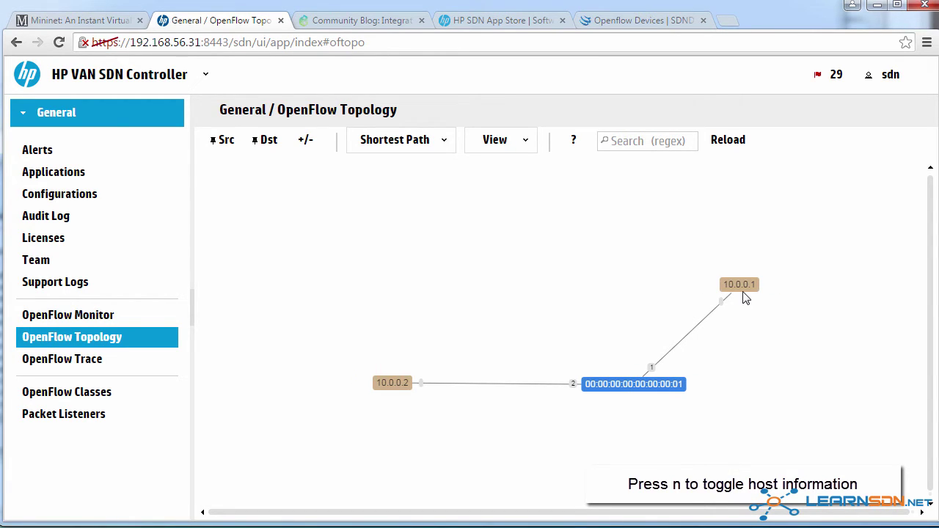
{"action": "left_click_drag", "start_coordinate": [631, 380], "coordinate": [509, 270]}
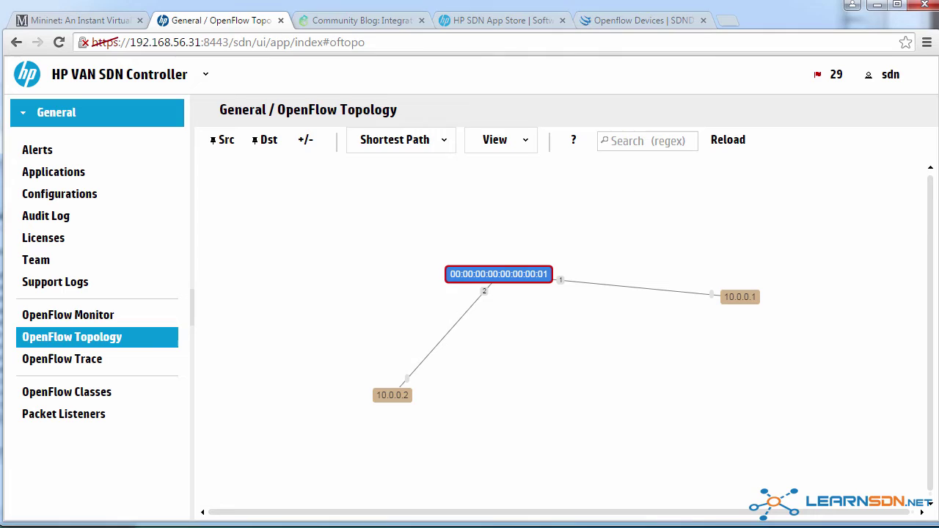
{"action": "key", "text": "alt+Tab"}
Step: Run net and dump, marking the s1 link listing and h1's address 10.0.0.1
{"action": "type", "text": "net"}
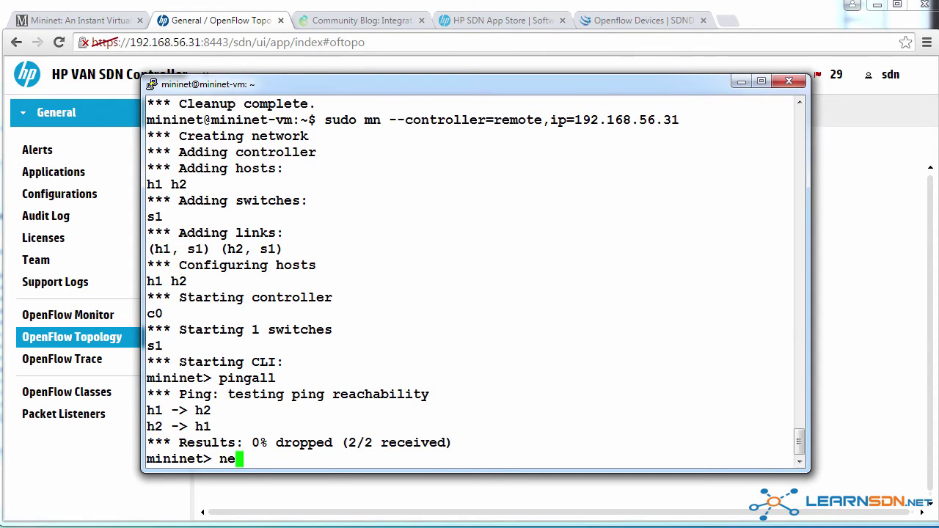
{"action": "key", "text": "Return"}
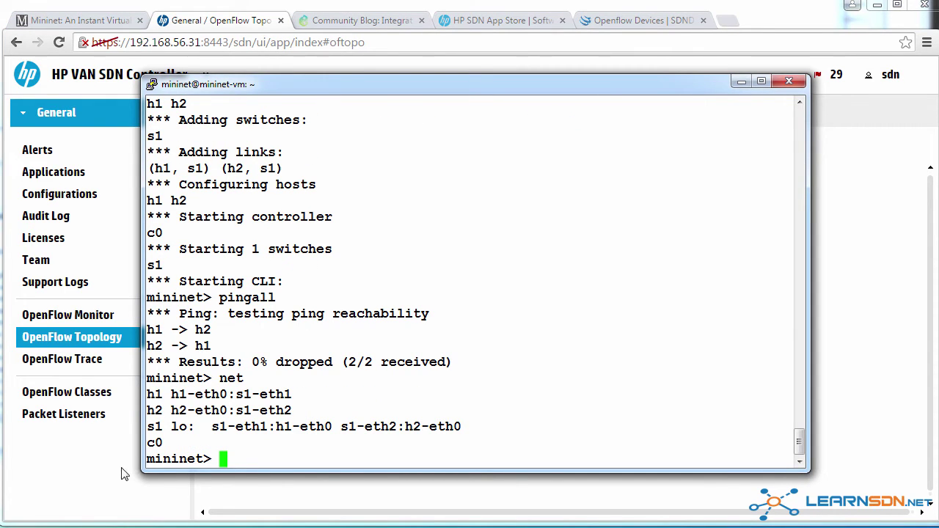
{"action": "left_click_drag", "start_coordinate": [162, 429], "coordinate": [120, 430]}
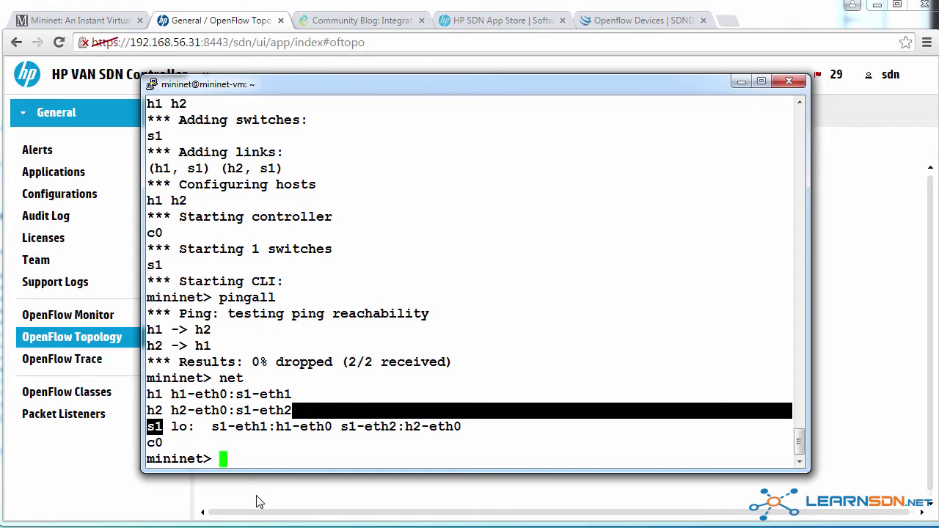
{"action": "type", "text": "dump"}
{"action": "key", "text": "Return"}
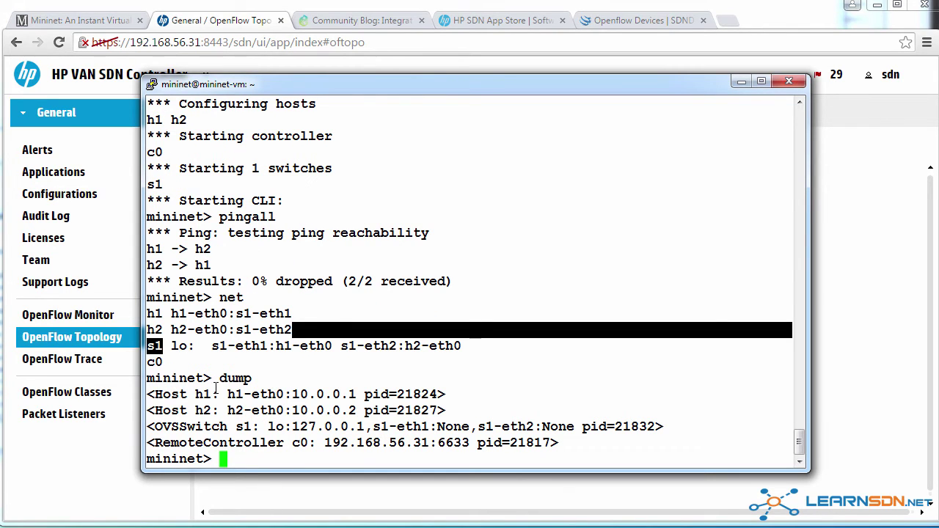
{"action": "left_click_drag", "start_coordinate": [220, 395], "coordinate": [357, 394]}
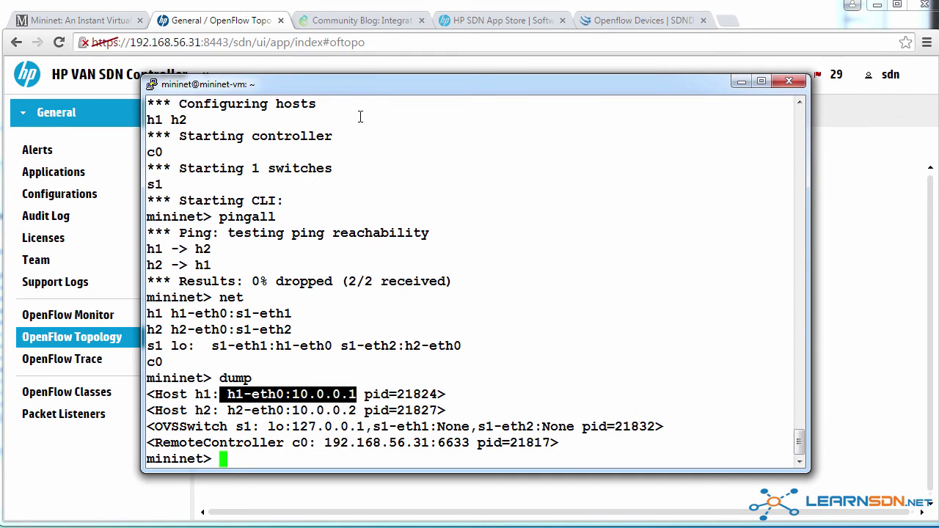
Step: Mark h2's 10.0.0.2, OVSSwitch s1 and the controller at 192.168.56.31:6633 in the dump
{"action": "left_click_drag", "start_coordinate": [359, 83], "coordinate": [369, 0]}
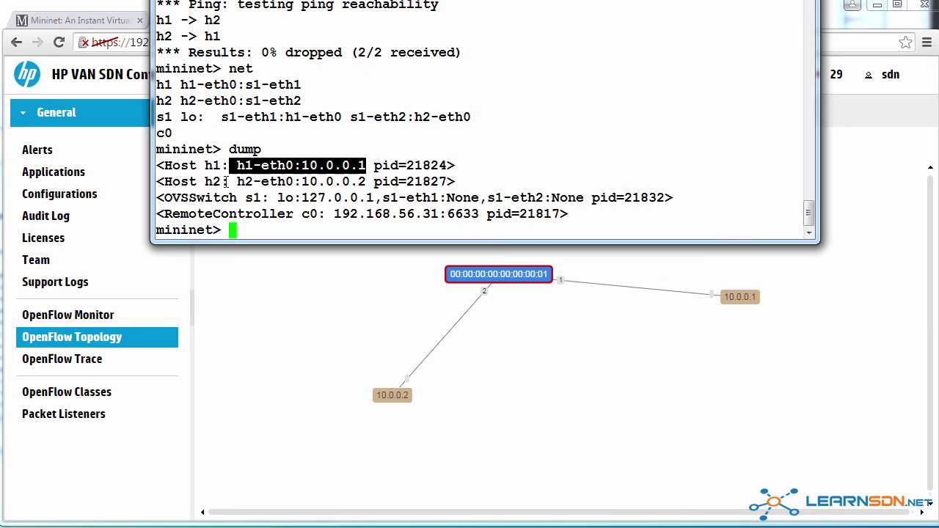
{"action": "left_click_drag", "start_coordinate": [229, 181], "coordinate": [366, 181]}
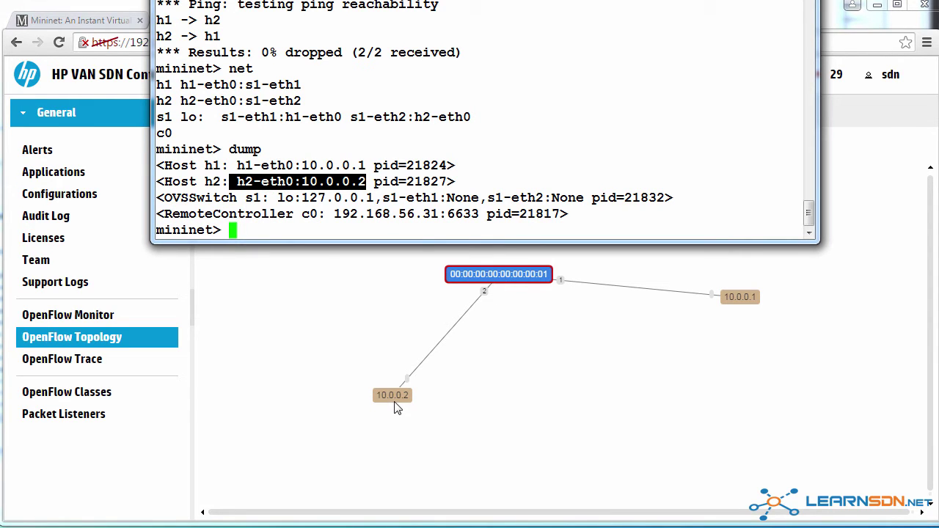
{"action": "left_click_drag", "start_coordinate": [165, 197], "coordinate": [269, 198]}
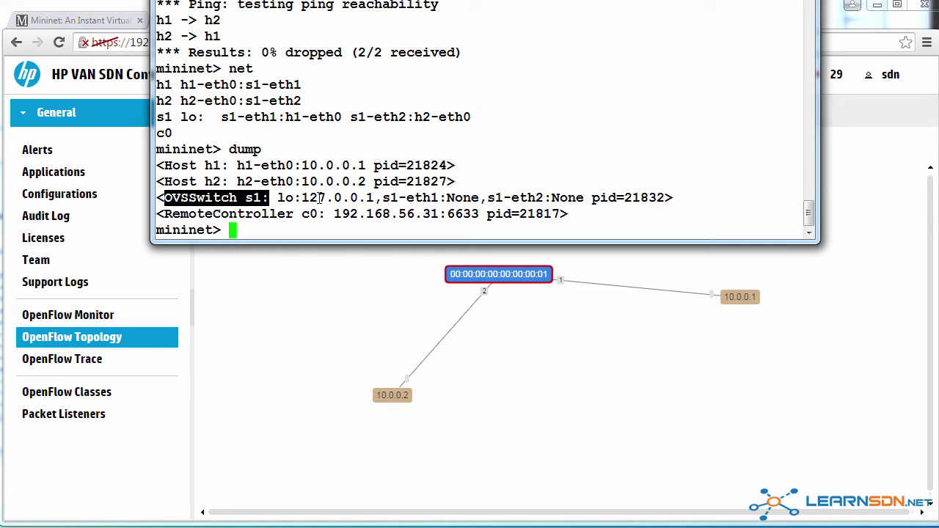
{"action": "left_click_drag", "start_coordinate": [334, 214], "coordinate": [480, 213]}
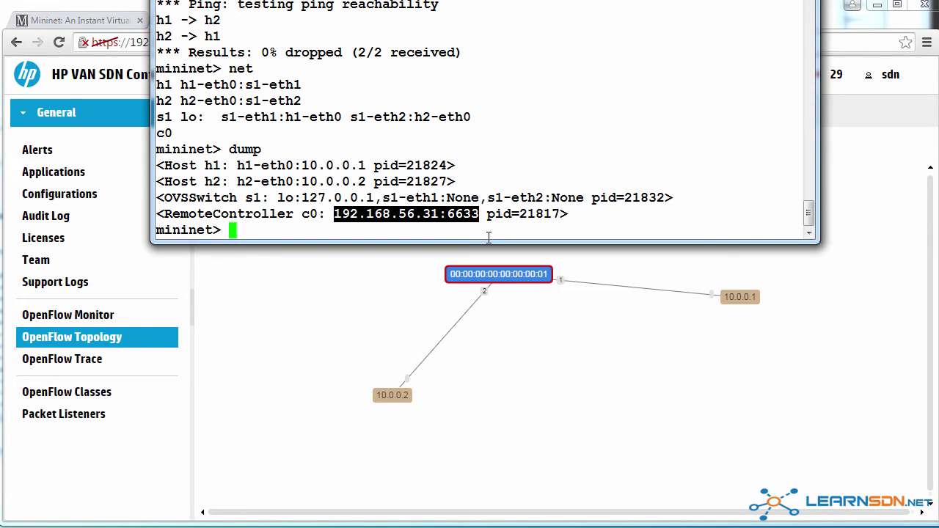
{"action": "left_click", "coordinate": [462, 234]}
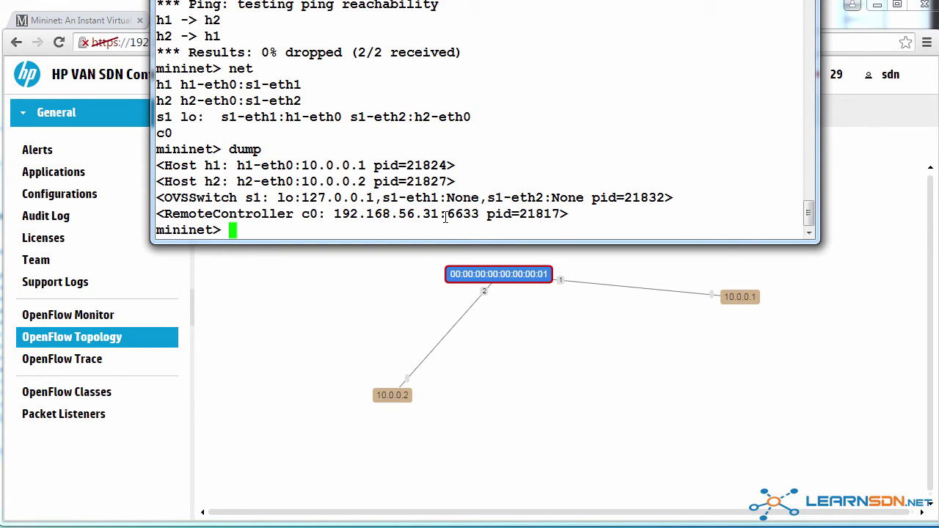
{"action": "left_click_drag", "start_coordinate": [447, 213], "coordinate": [486, 214]}
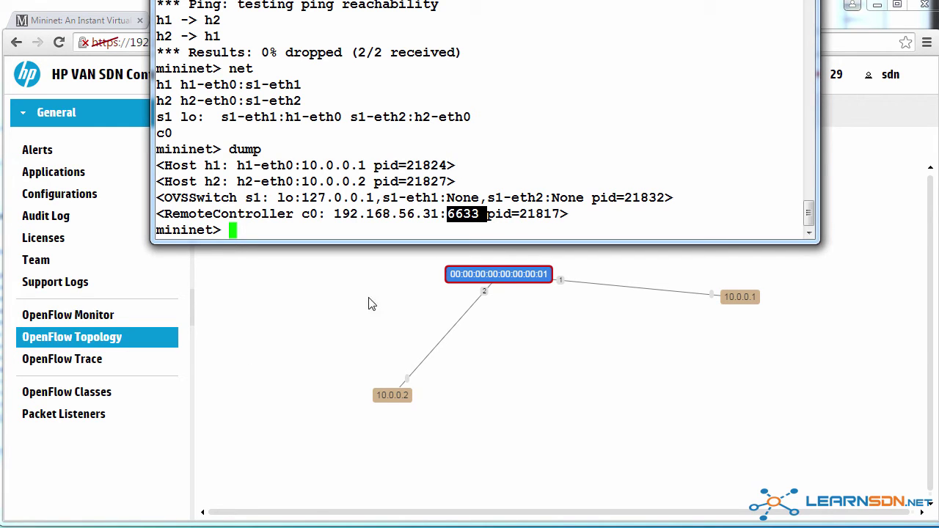
Step: Show the OpenFlow Monitor, widening Data Path ID and Address columns to reveal 00:00:00:00:00:00:00:01 and 192.168.56.55
{"action": "left_click", "coordinate": [491, 282]}
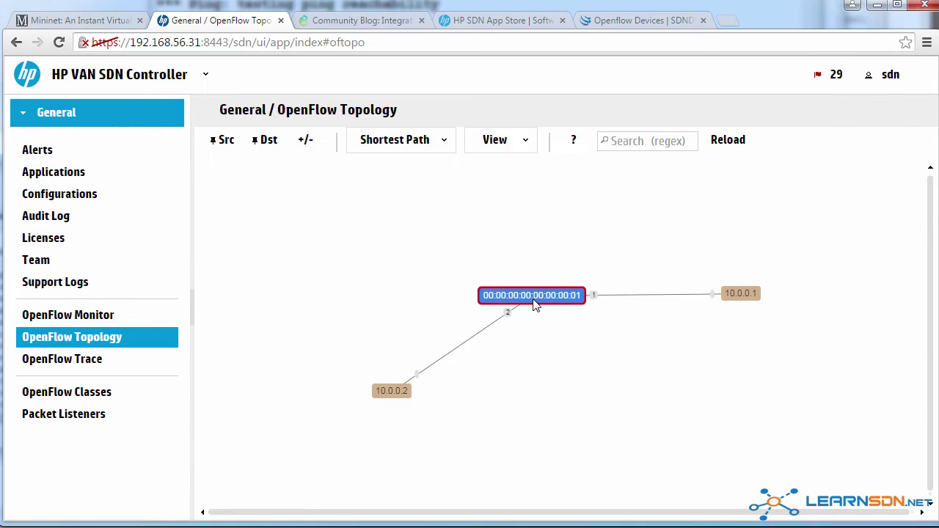
{"action": "left_click", "coordinate": [99, 320]}
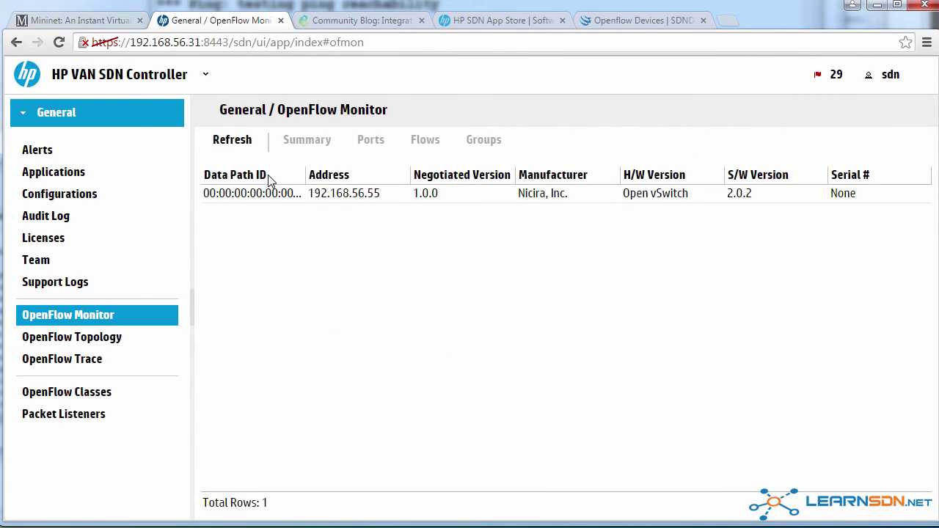
{"action": "left_click_drag", "start_coordinate": [304, 175], "coordinate": [342, 174]}
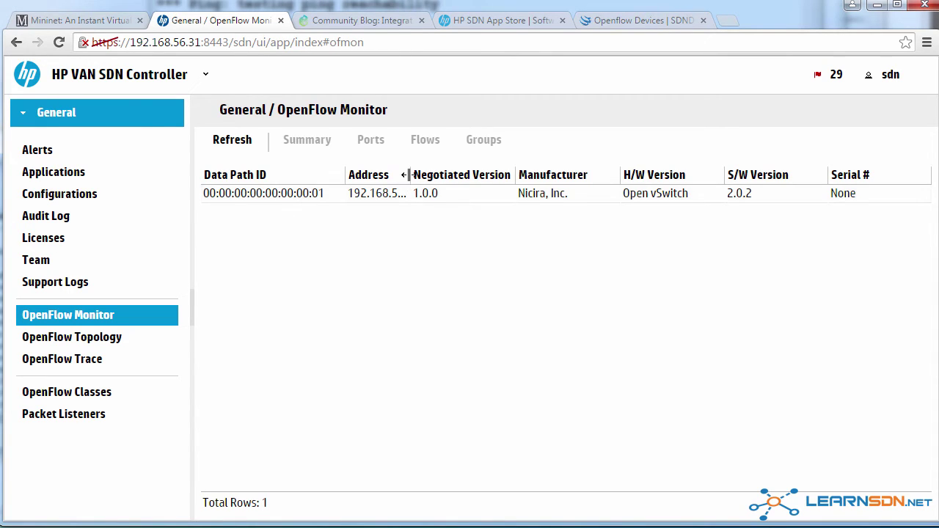
{"action": "left_click_drag", "start_coordinate": [410, 174], "coordinate": [433, 175]}
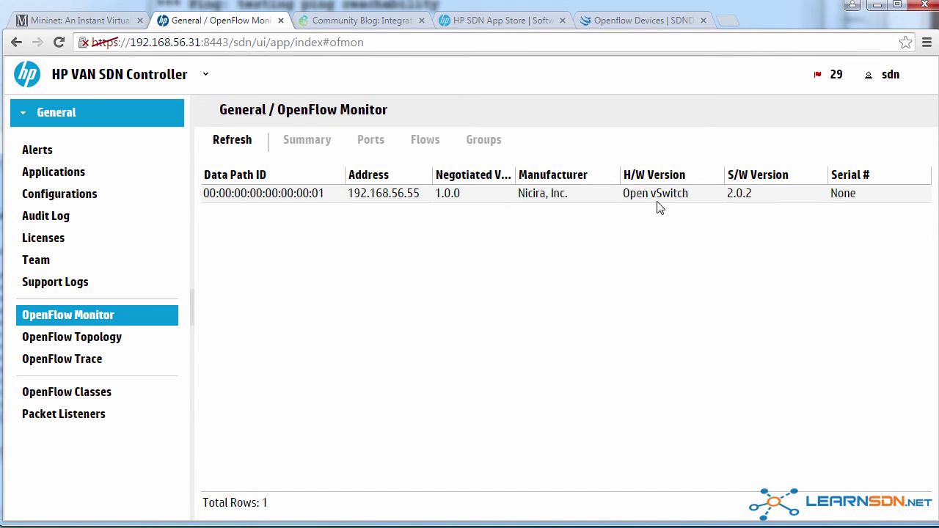
Step: Exit the running single-switch Mininet network with the exit command
{"action": "key", "text": "alt+Tab"}
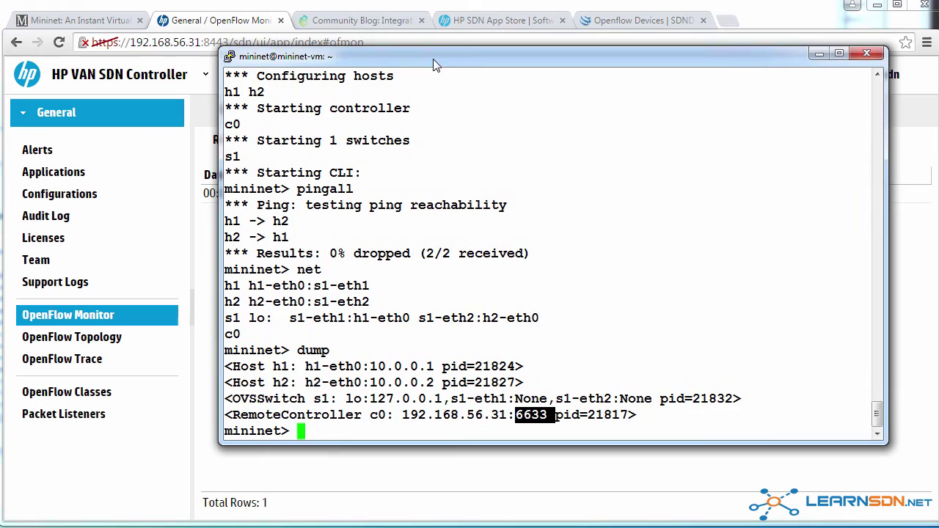
{"action": "type", "text": "exit"}
{"action": "key", "text": "Return"}
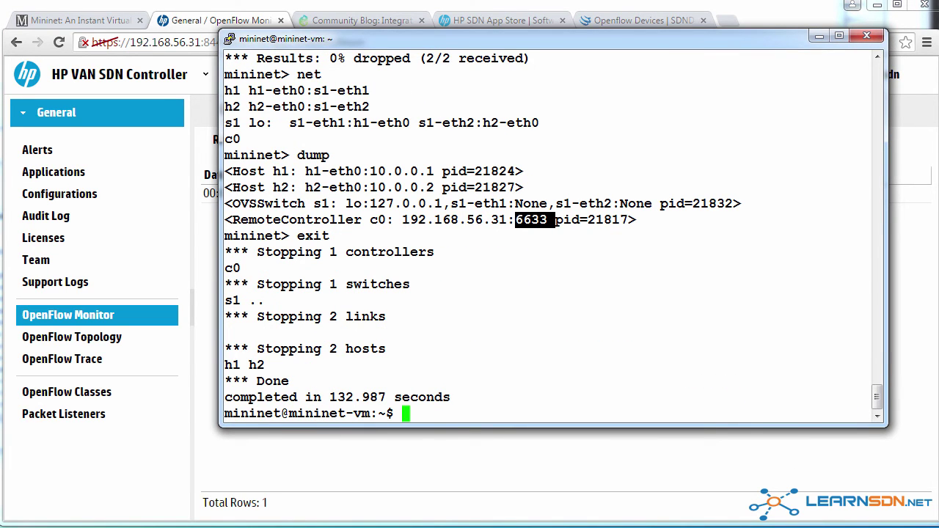
Step: Paste the sudo mn --topo=linear,4 OpenFlow13 launch command from Notepad at the shell prompt
{"action": "key", "text": "alt+Tab"}
{"action": "key", "text": "ctrl+c"}
{"action": "key", "text": "alt+Tab"}
{"action": "right_click", "coordinate": [533, 148]}
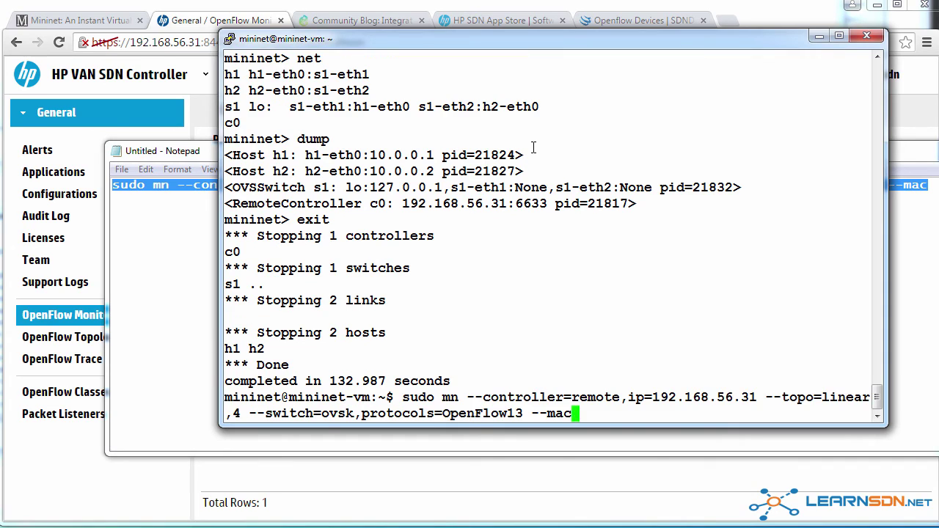
Step: Highlight the command's parts: sudo mn, the linear 4 switch count, OpenFlow13 protocol and --mac
{"action": "left_click_drag", "start_coordinate": [404, 397], "coordinate": [873, 397]}
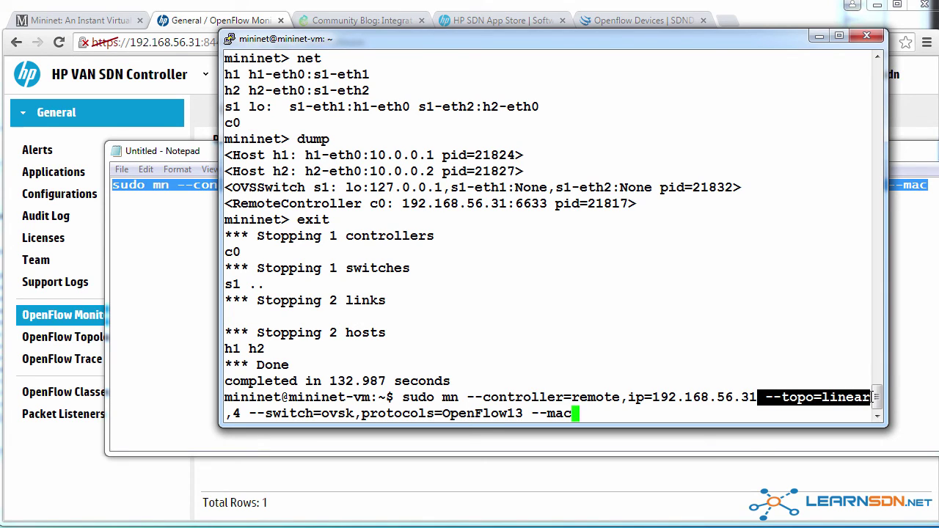
{"action": "left_click_drag", "start_coordinate": [242, 413], "coordinate": [225, 413]}
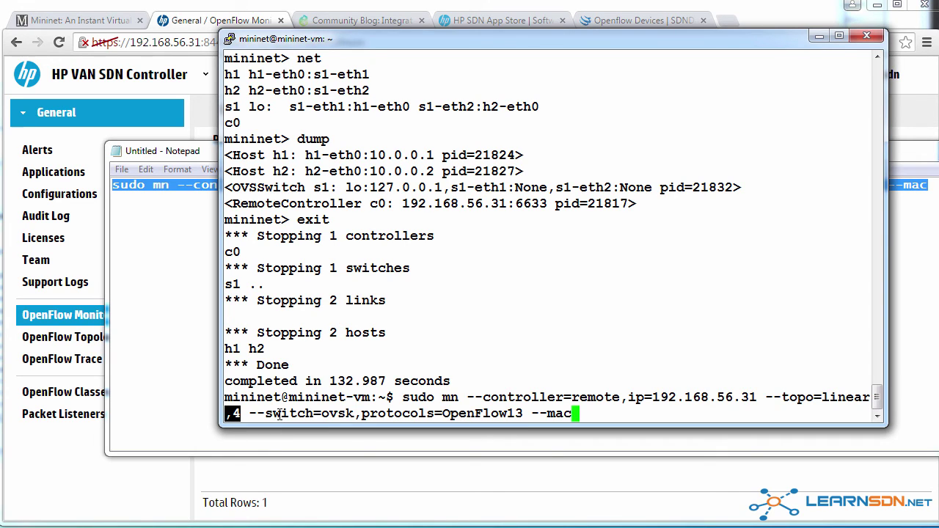
{"action": "left_click_drag", "start_coordinate": [248, 413], "coordinate": [530, 414]}
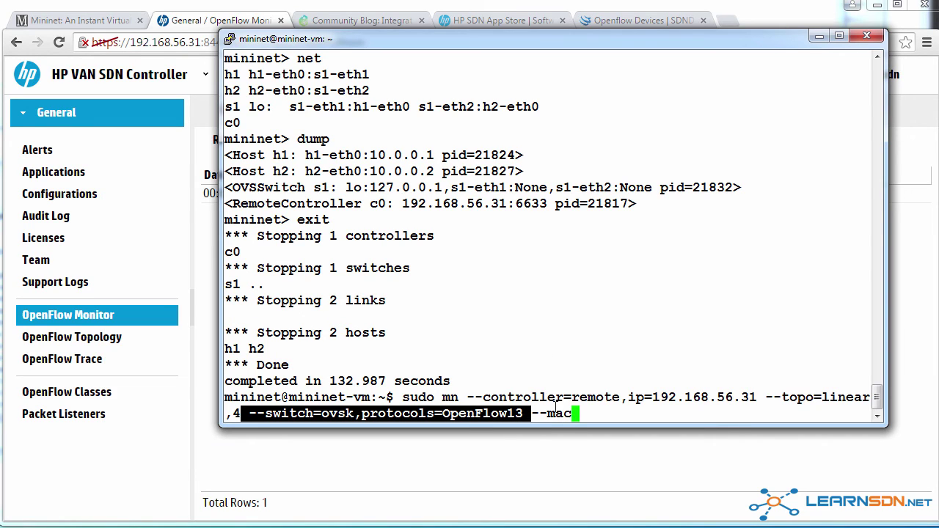
{"action": "left_click_drag", "start_coordinate": [577, 412], "coordinate": [534, 408]}
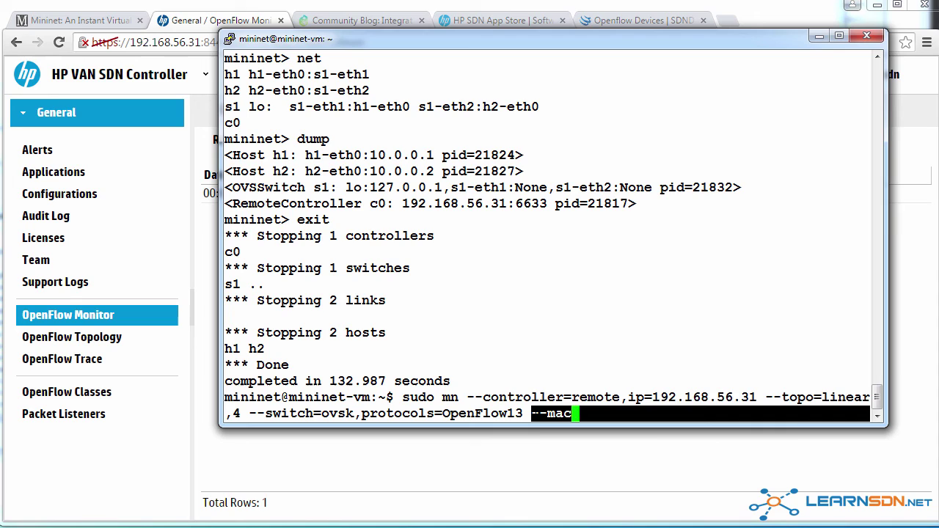
{"action": "left_click_drag", "start_coordinate": [539, 413], "coordinate": [442, 413]}
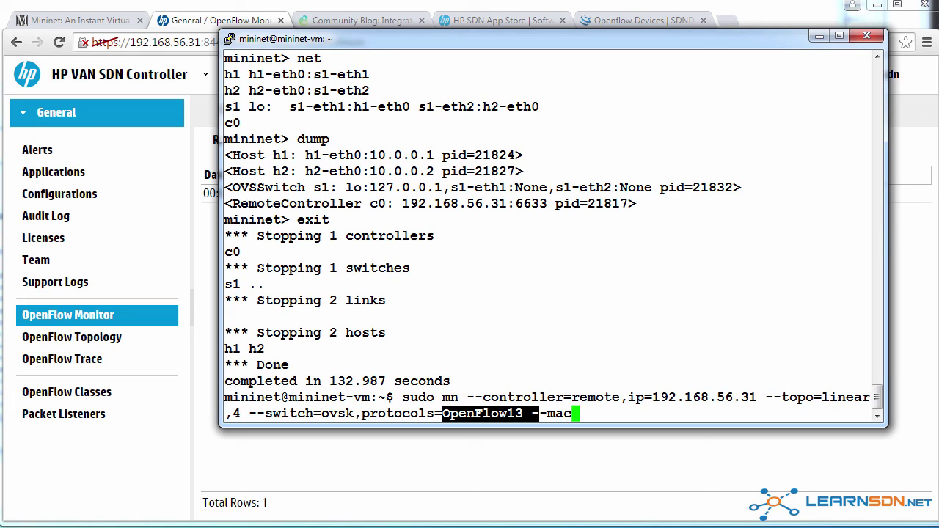
{"action": "left_click_drag", "start_coordinate": [533, 413], "coordinate": [575, 413]}
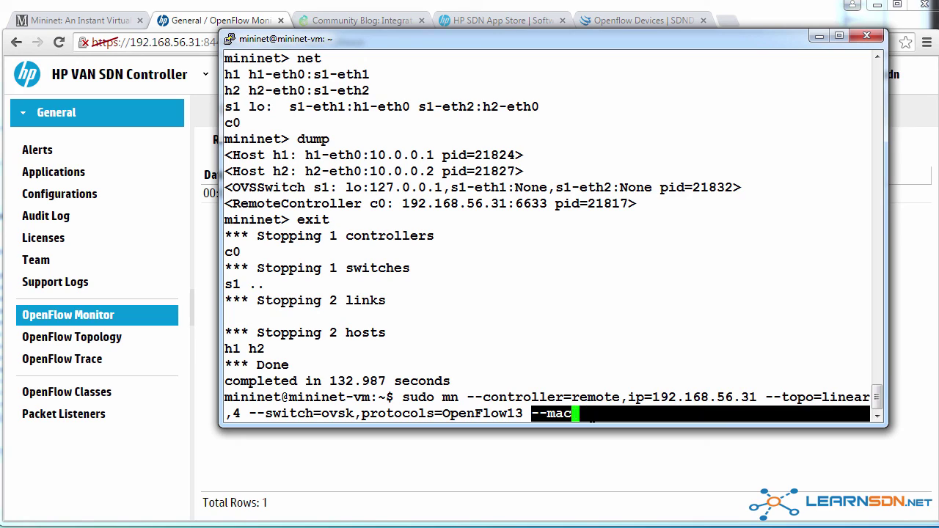